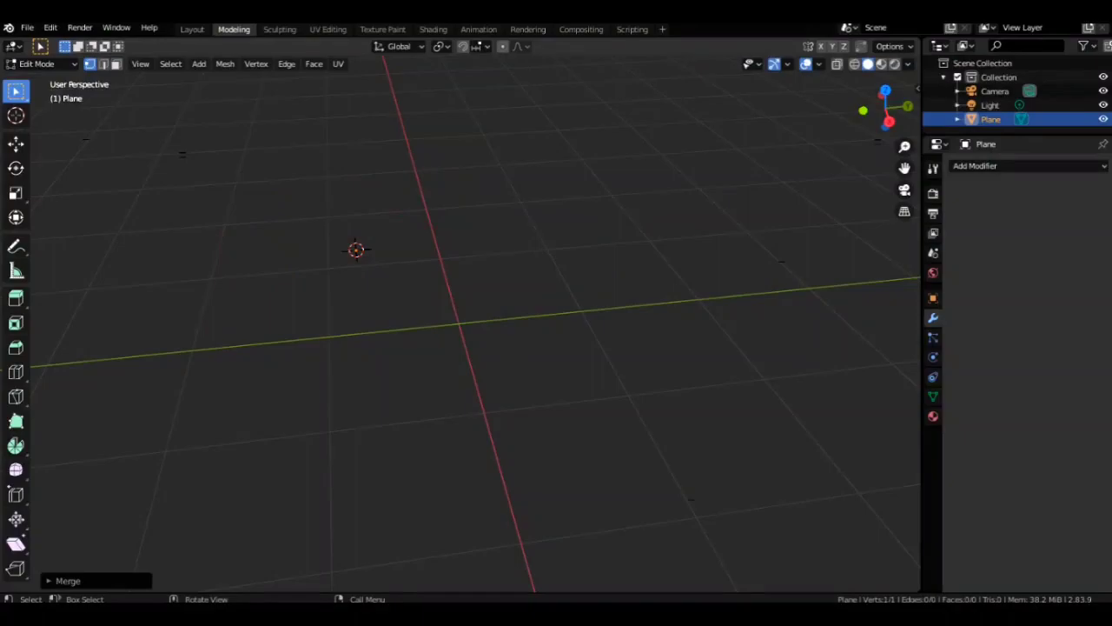
Step: Extrude the single vertex into two connected edges rising outward as the start of a bowl's side profile, working in the right orthographic view
key(e)
click(248, 205)
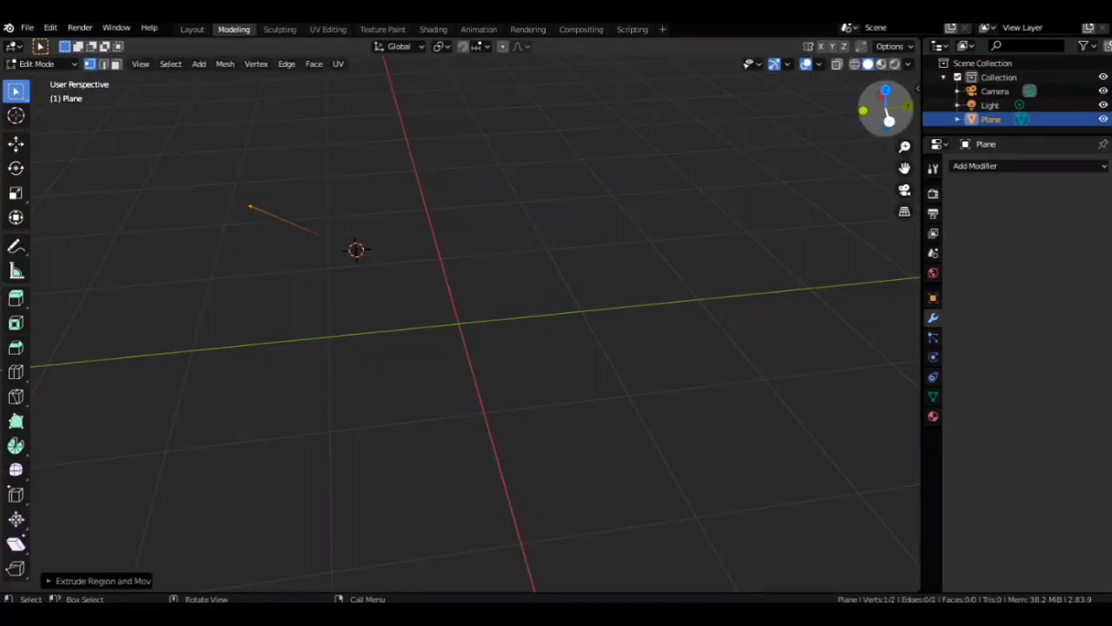
click(888, 121)
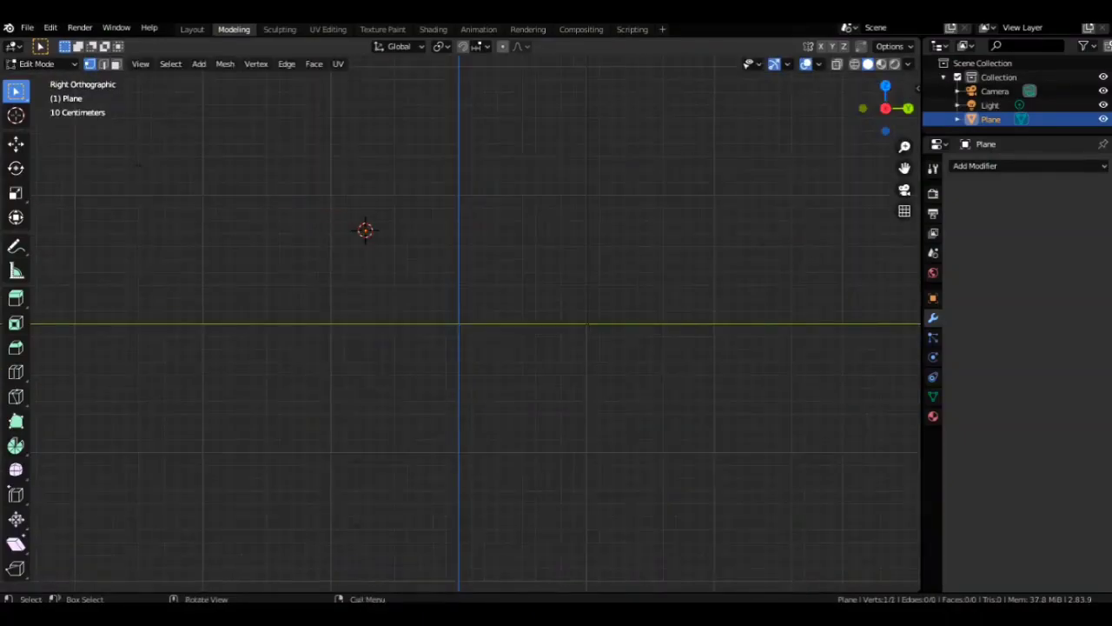
scroll(458, 323, down, 4)
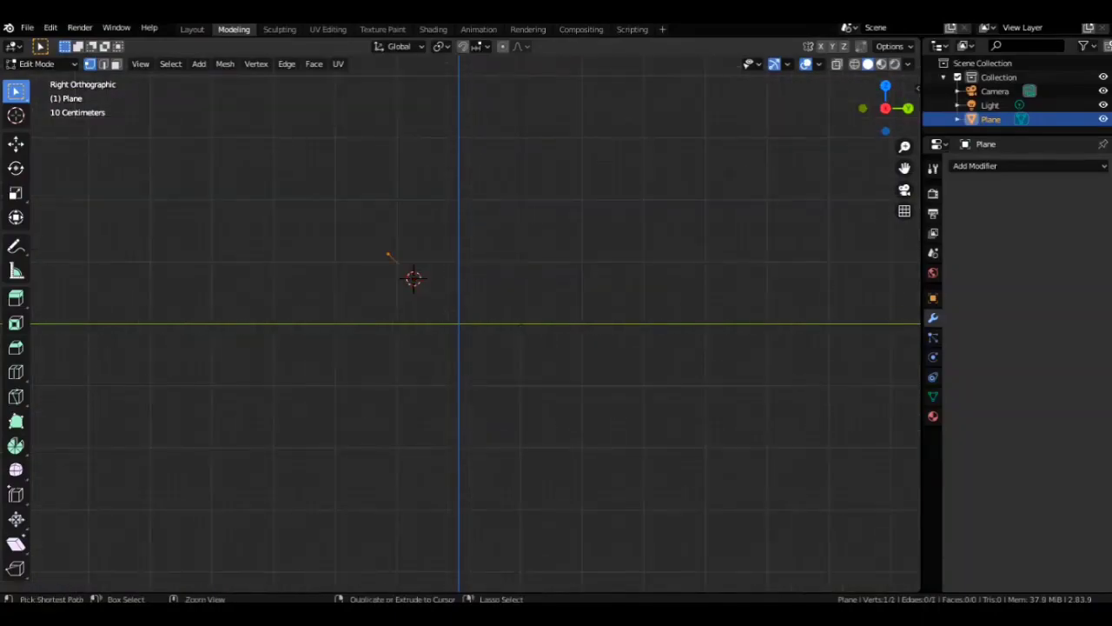
key(e)
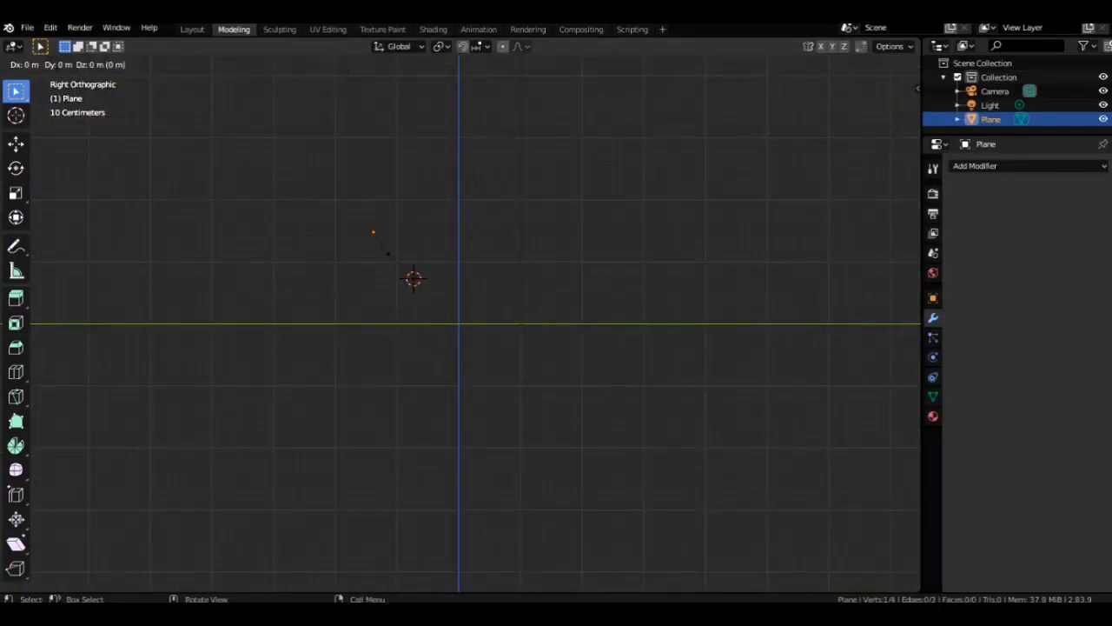
key(z)
key(Escape)
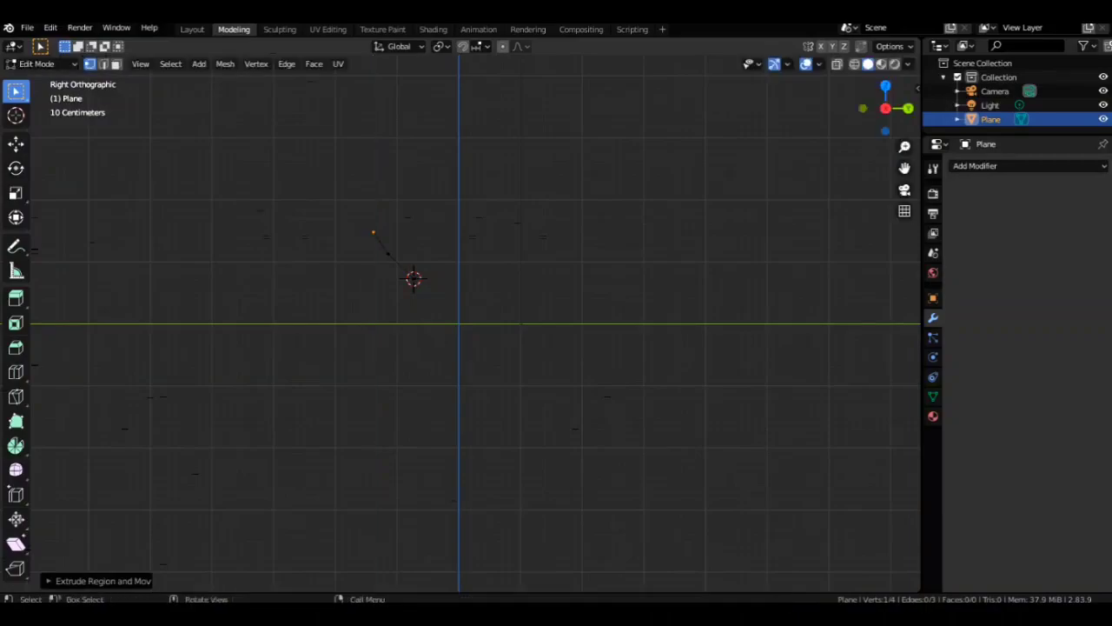
key(ctrl+z)
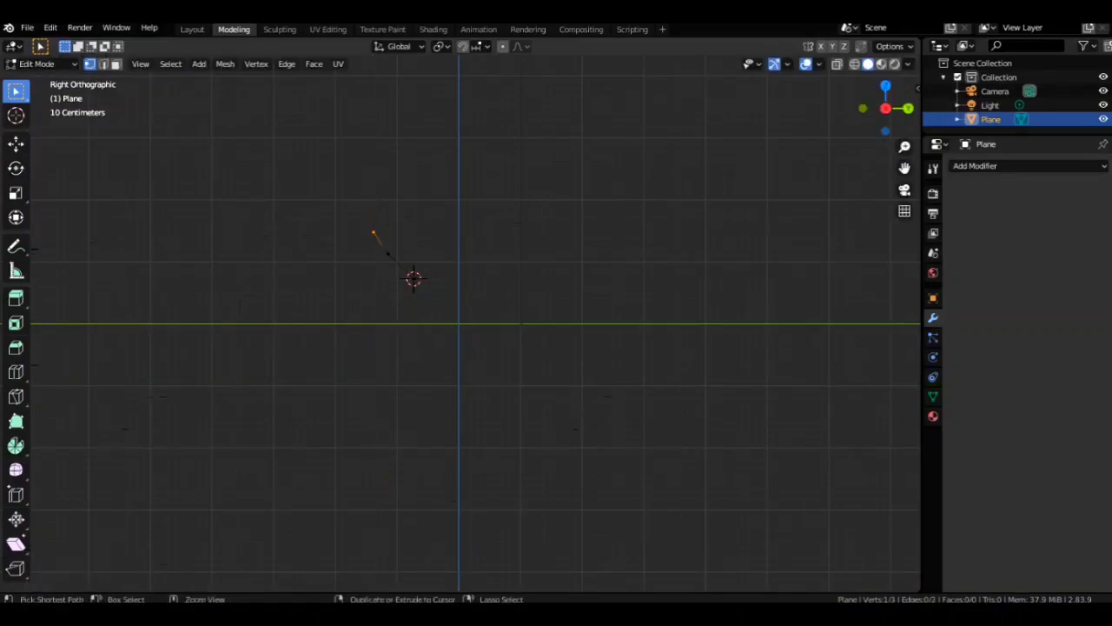
Step: Extend the side profile to five vertices and spin it around the Z axis with 12 steps to form the bowl's wall
drag(885, 108, 897, 115)
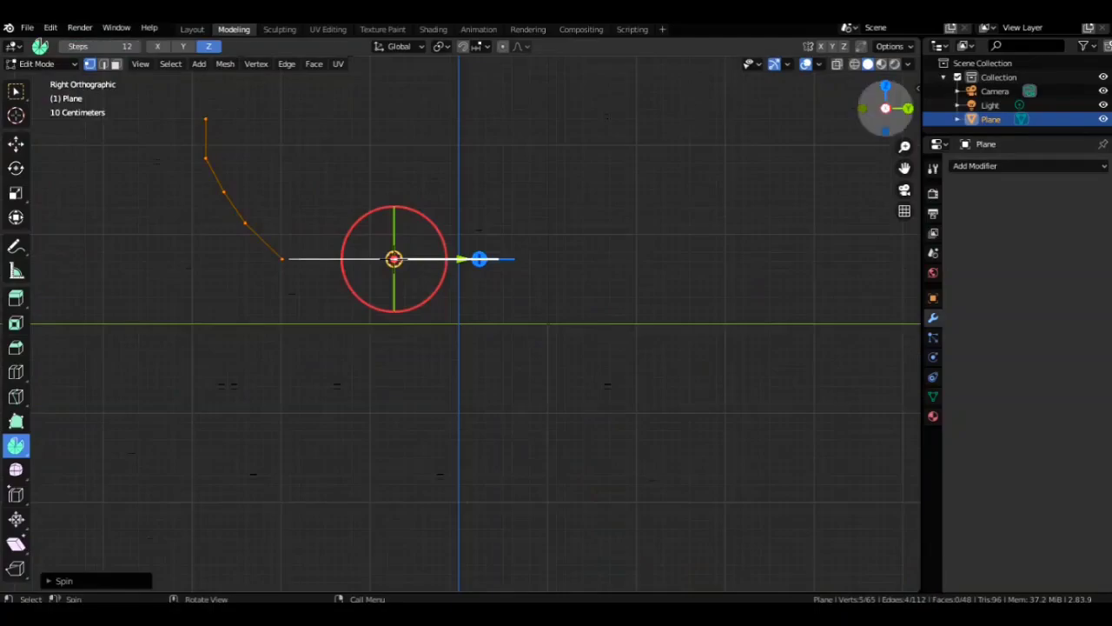
drag(885, 108, 880, 144)
mouse_move(470, 304)
mouse_down()
mouse_move(377, 311)
mouse_move(434, 236)
mouse_move(426, 228)
mouse_move(458, 252)
mouse_move(460, 295)
mouse_move(449, 308)
mouse_up()
drag(886, 108, 1017, 105)
Step: Close the open seam in the bowl's wall by merging each remaining pair of adjacent seam vertices at center
scroll(452, 279, up, 2)
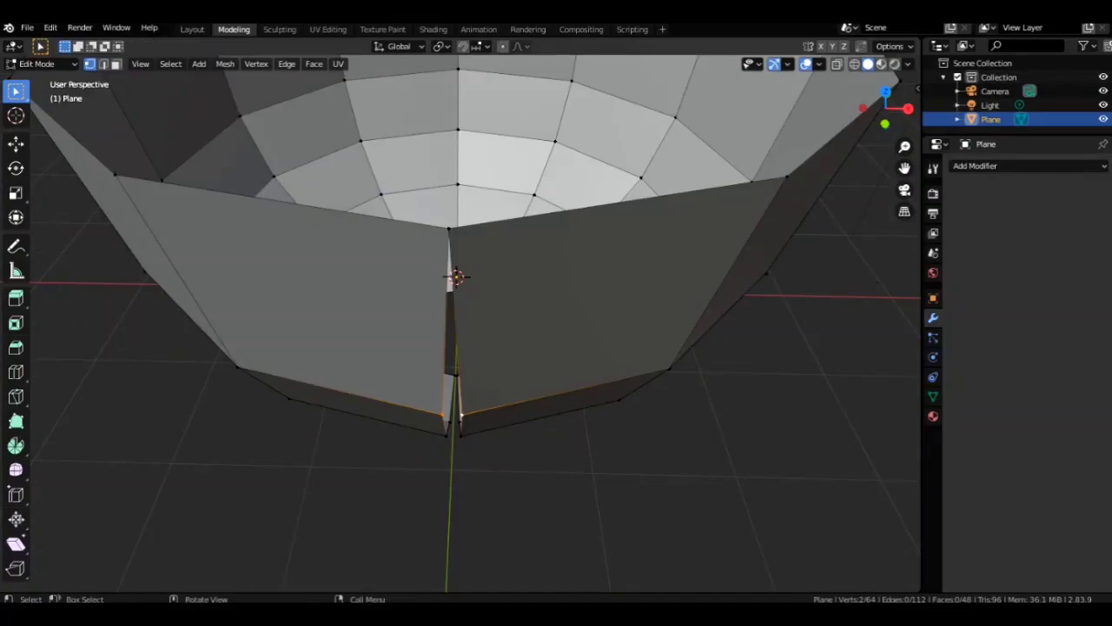
key(m)
click(403, 410)
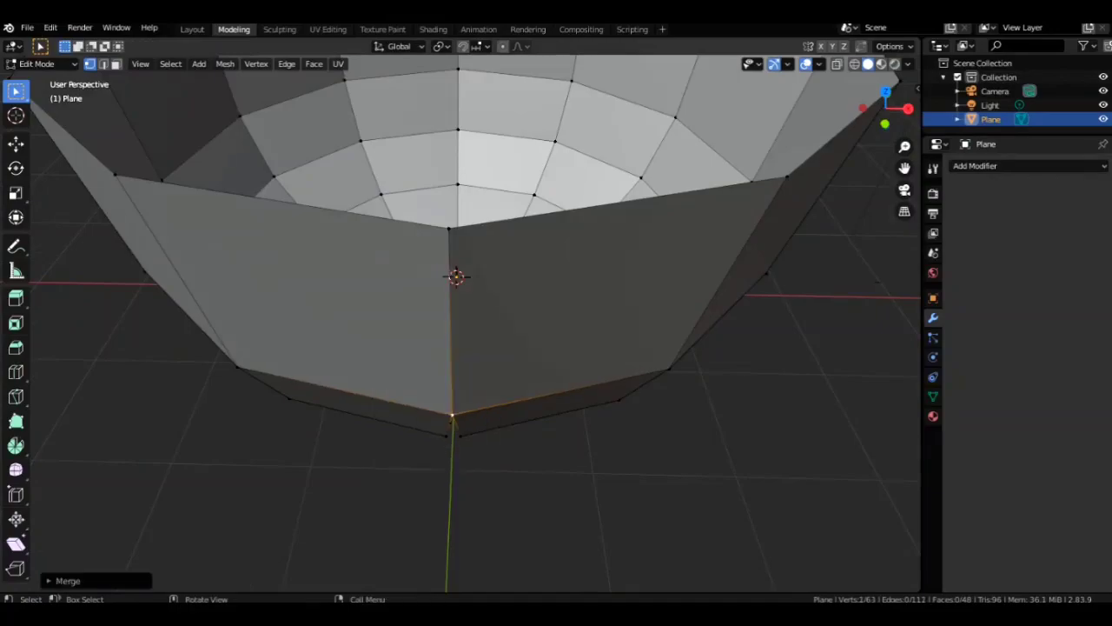
key(m)
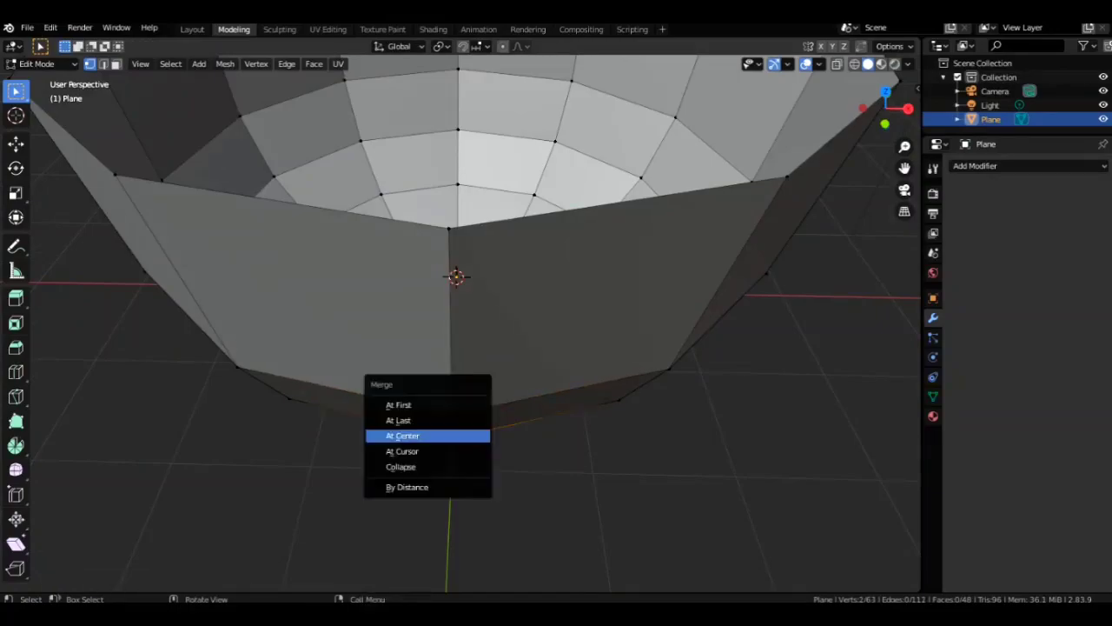
click(404, 434)
middle_drag(457, 277, 456, 209)
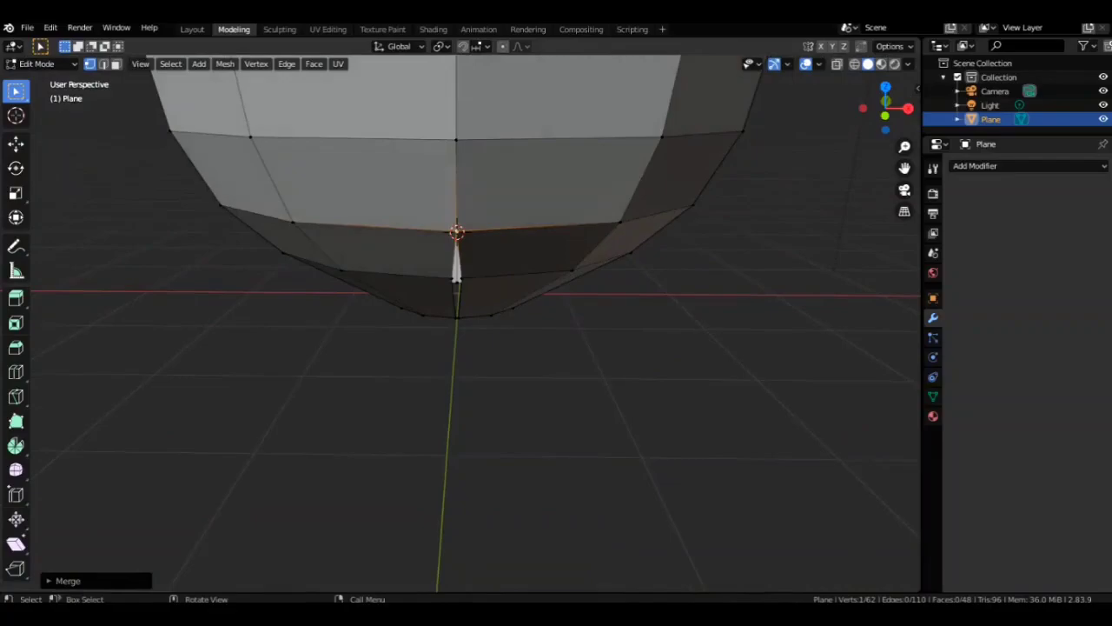
key(m)
click(456, 276)
middle_drag(456, 276, 453, 213)
key(m)
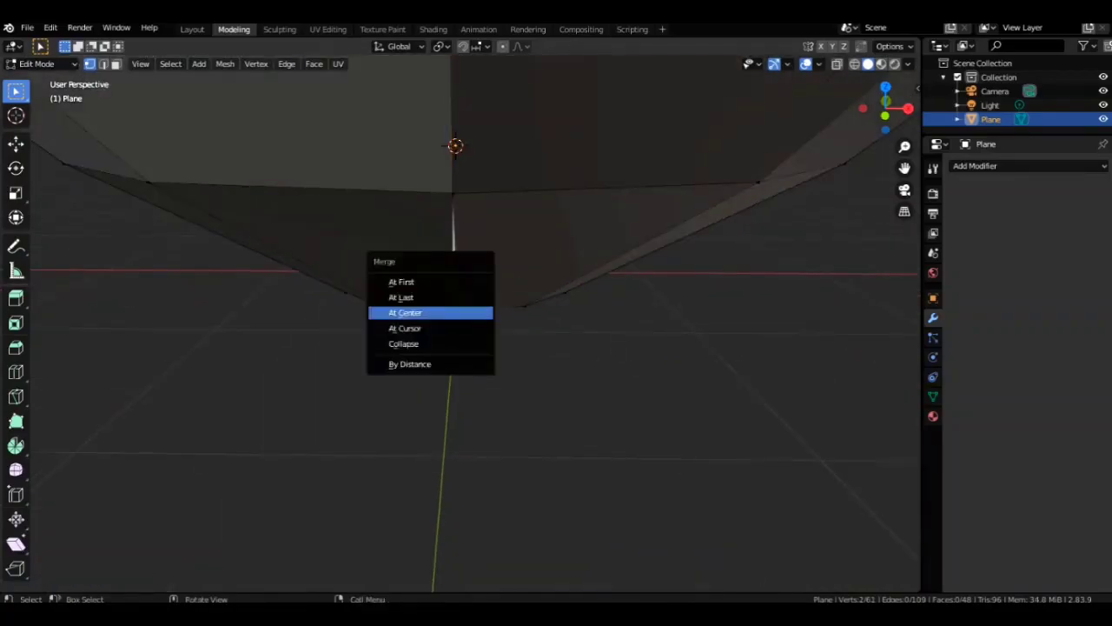
click(455, 313)
Step: Fill the round opening at the bowl's bottom with a face and extrude that face slightly downward
middle_drag(455, 311, 406, 290)
click(366, 299)
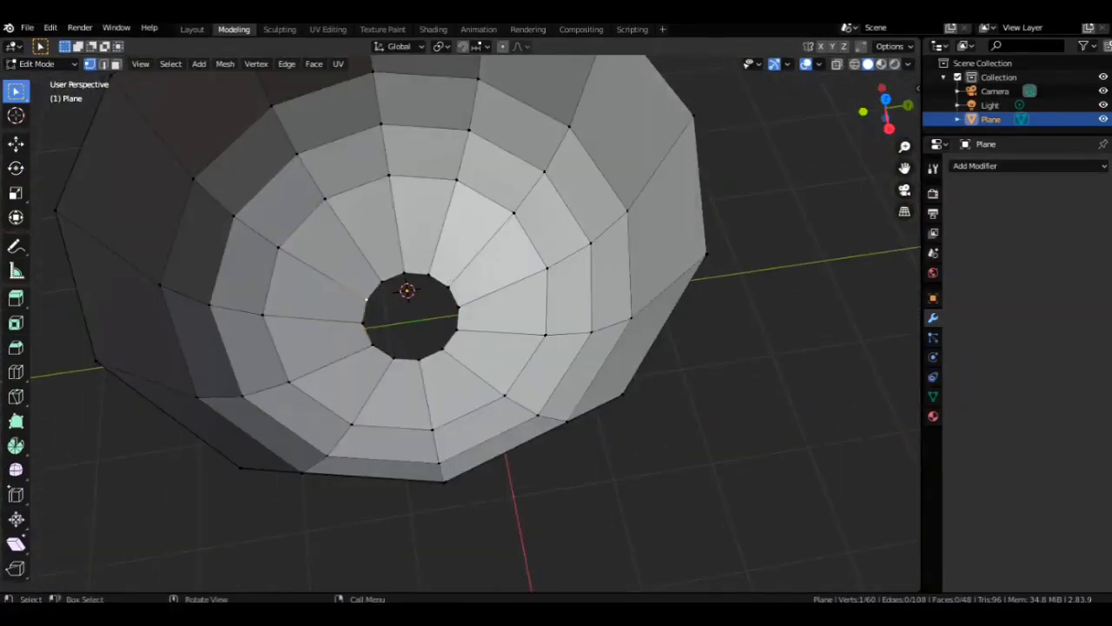
key(f)
drag(885, 110, 886, 33)
key(e)
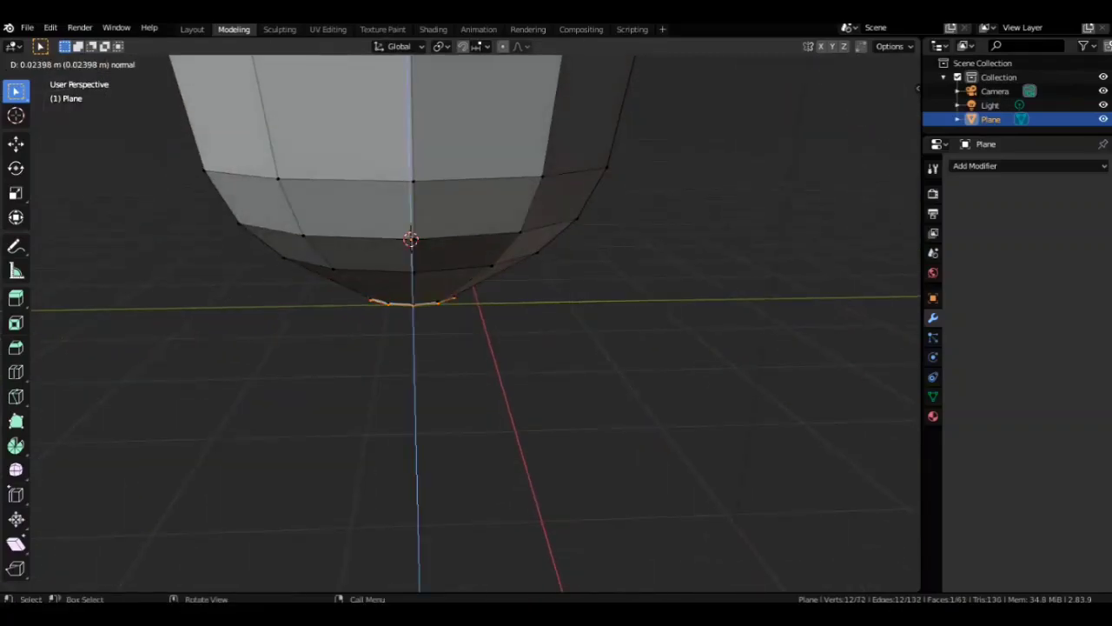
click(885, 126)
Step: Move the extruded bottom face along global Z and set the transform pivot point to Median Point
mouse_move(885, 110)
mouse_down()
mouse_move(886, 65)
mouse_move(886, 91)
mouse_up()
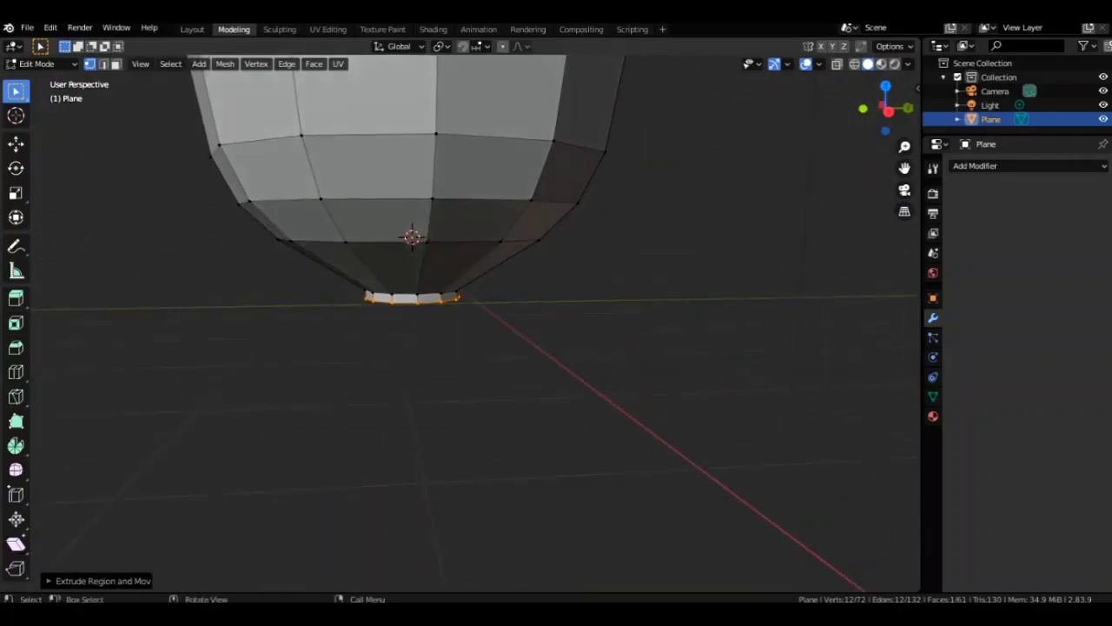
click(441, 46)
click(474, 94)
scroll(473, 94, up, 1)
key(e)
key(z)
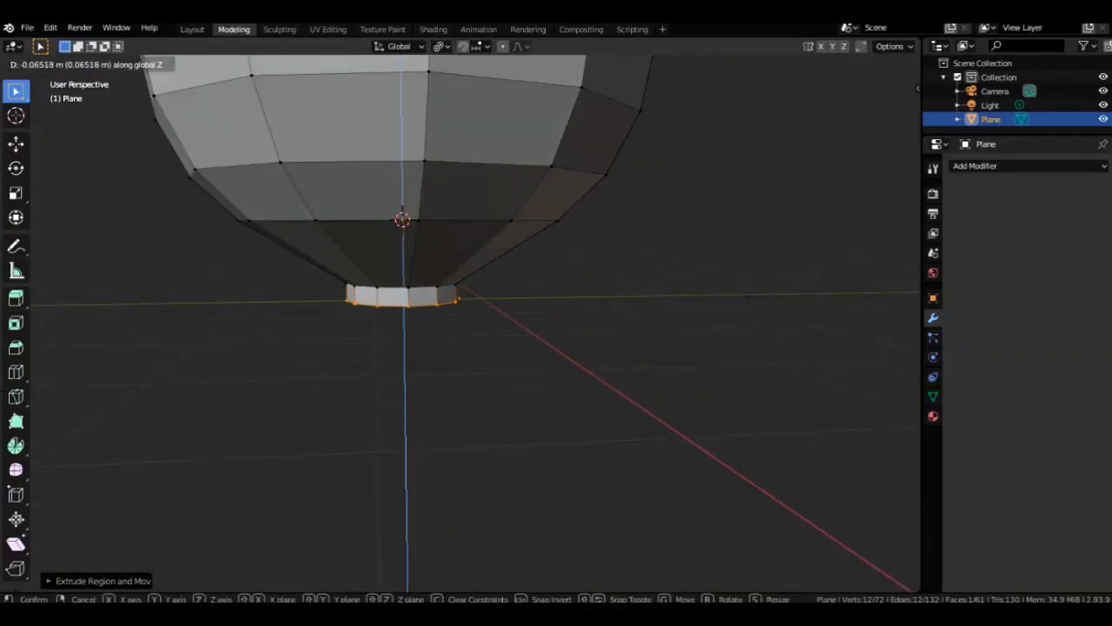
key(Escape)
click(440, 46)
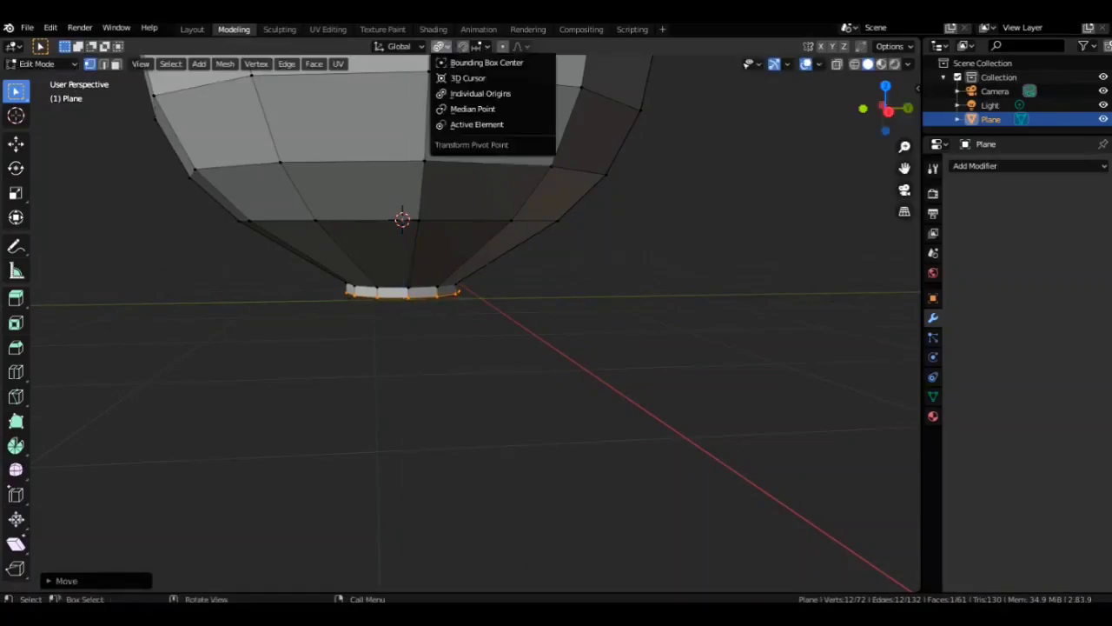
click(473, 107)
Step: Thicken the bowl by extruding its wall faces along their normals by about 0.12 m
drag(886, 110, 910, 116)
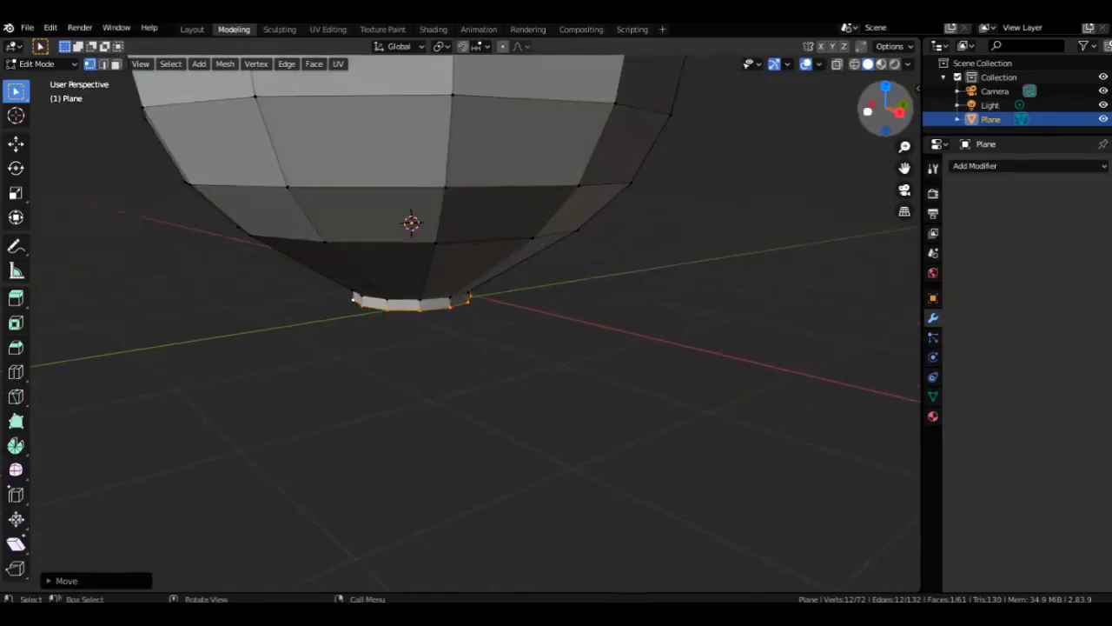
drag(905, 168, 905, 243)
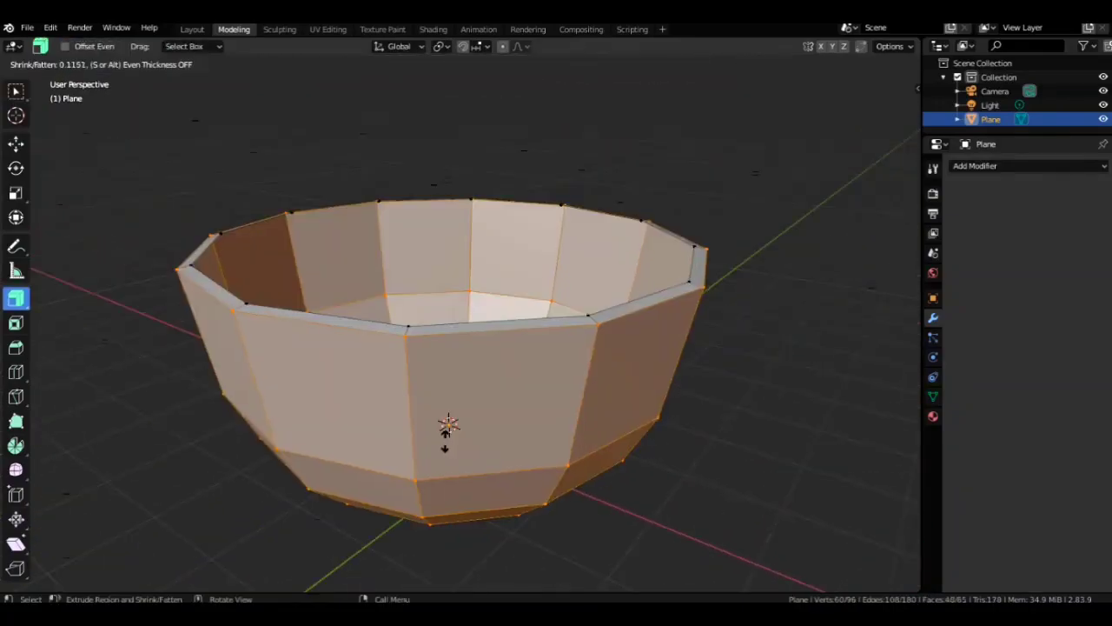
click(446, 434)
Step: Scale the bowl's bottom face to about 1.14 and move it down about 0.14 m along Z to form a foot
middle_drag(449, 450, 435, 385)
click(450, 439)
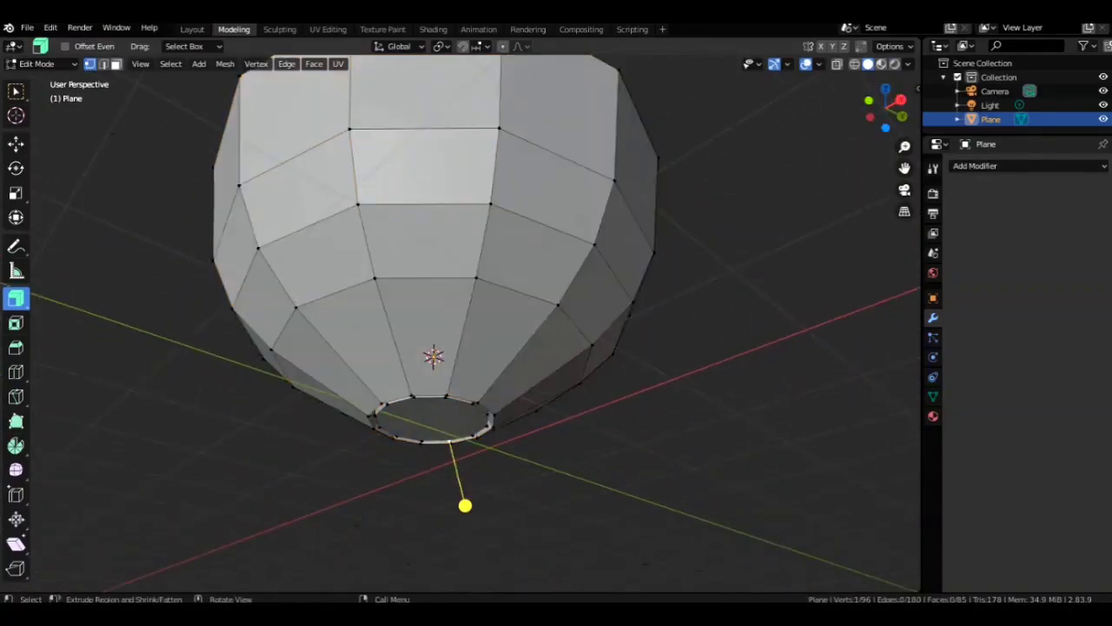
click(434, 422)
key(s)
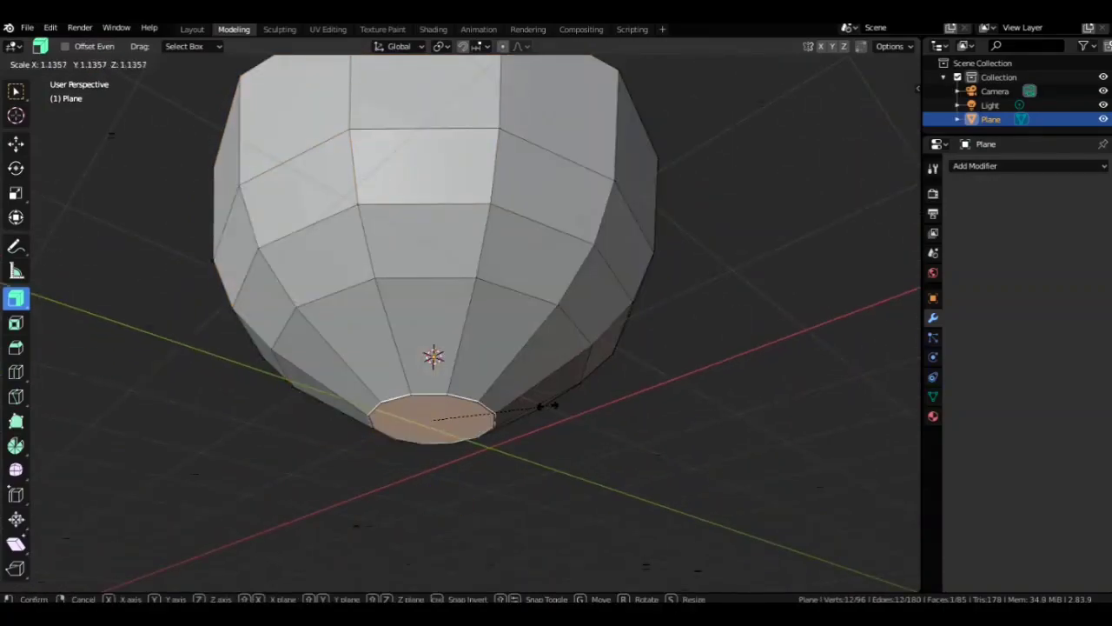
click(547, 404)
key(e)
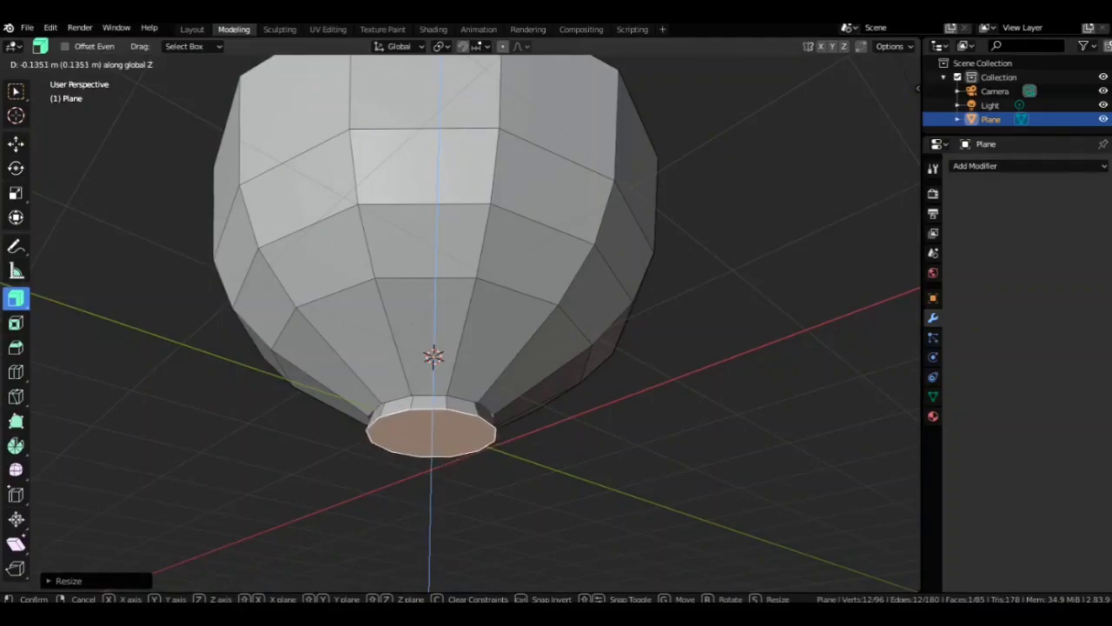
click(547, 421)
Step: Extrude one upper side face of the bowl and scale it down into a small inner face near the rim
drag(885, 109, 873, 155)
key(e)
click(801, 506)
drag(885, 109, 856, 148)
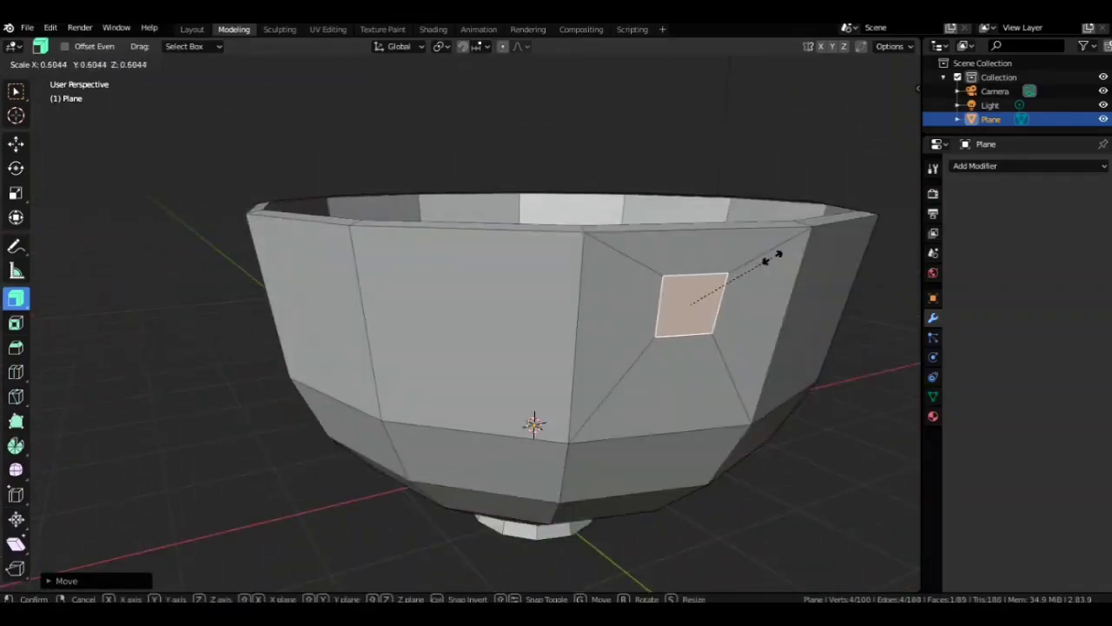
click(735, 335)
Step: Scale the small side face down further to about 0.9 of its size
middle_drag(735, 335, 710, 287)
drag(905, 168, 823, 191)
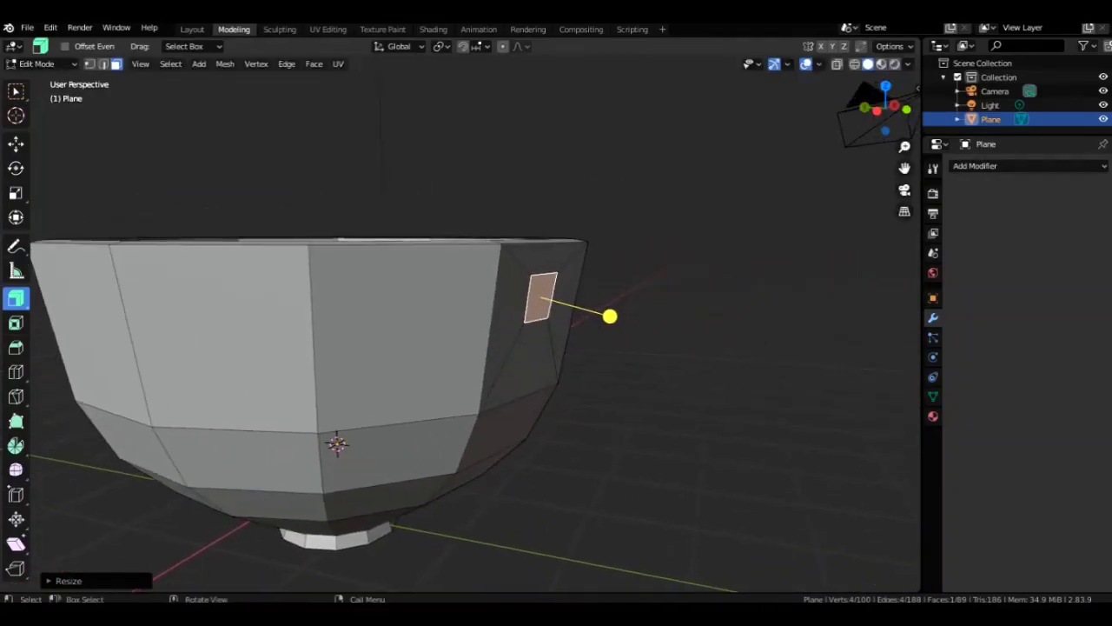
key(s)
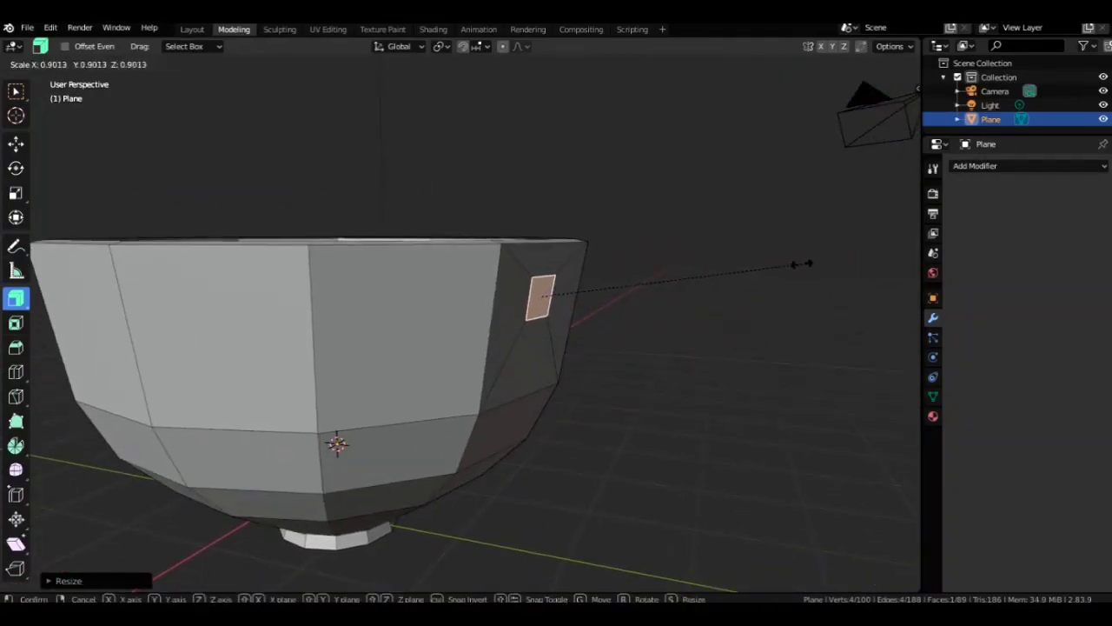
click(801, 264)
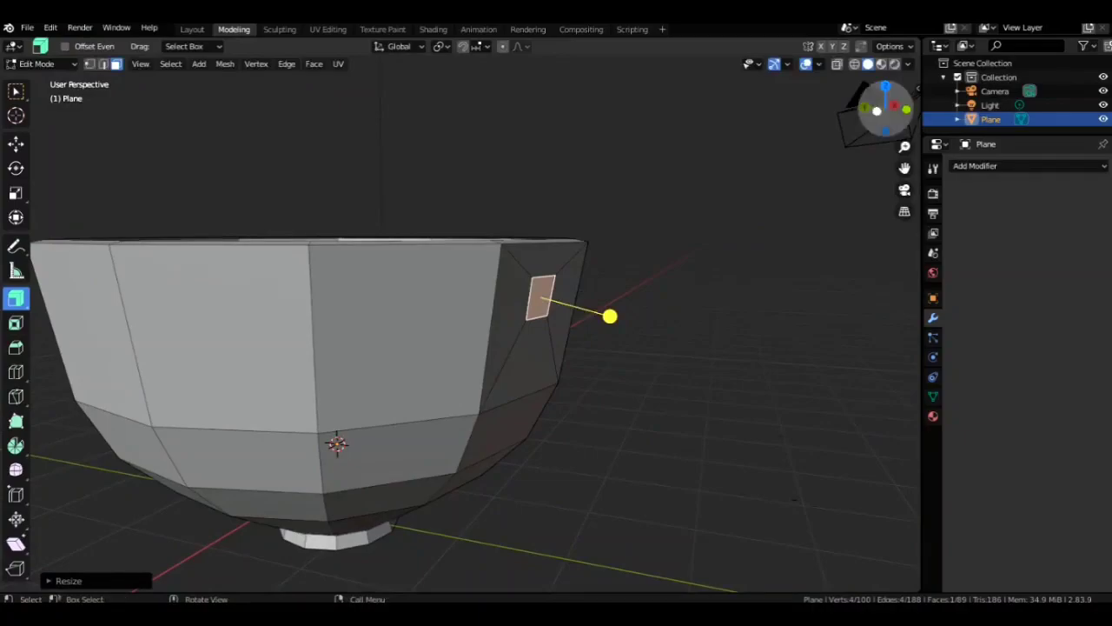
Step: Move the whole bowl along Z and Y in the left orthographic view so the small side face sits above the 3D cursor
click(877, 110)
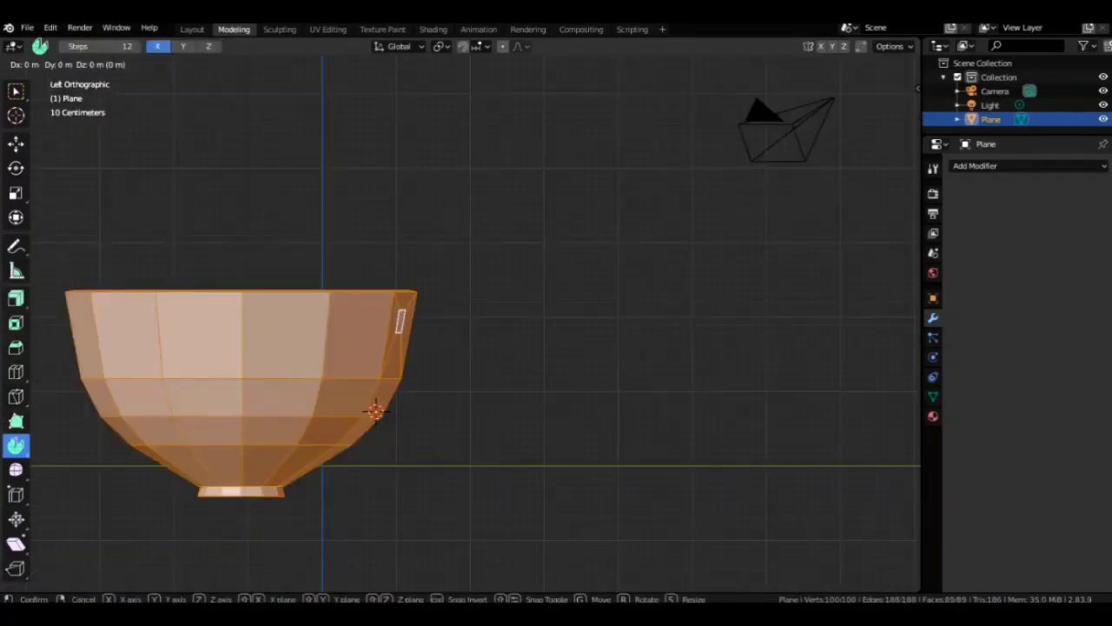
key(z)
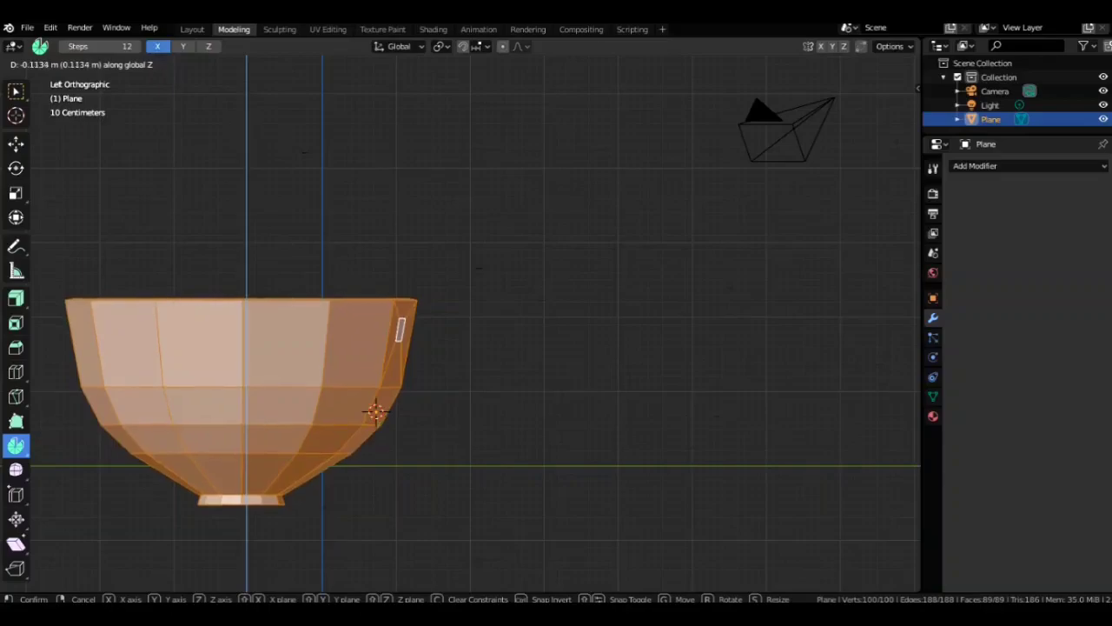
click(400, 330)
drag(400, 330, 281, 438)
key(g)
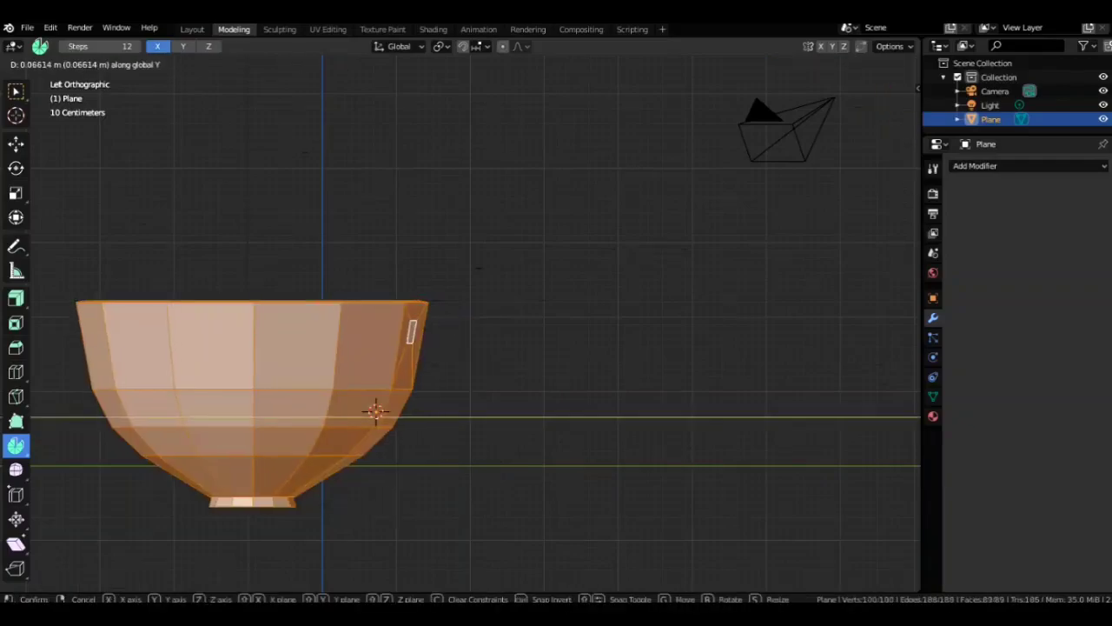
click(377, 331)
Step: Spin the small side face around the 3D cursor on the X axis with 12 steps to form a curved handle
click(377, 331)
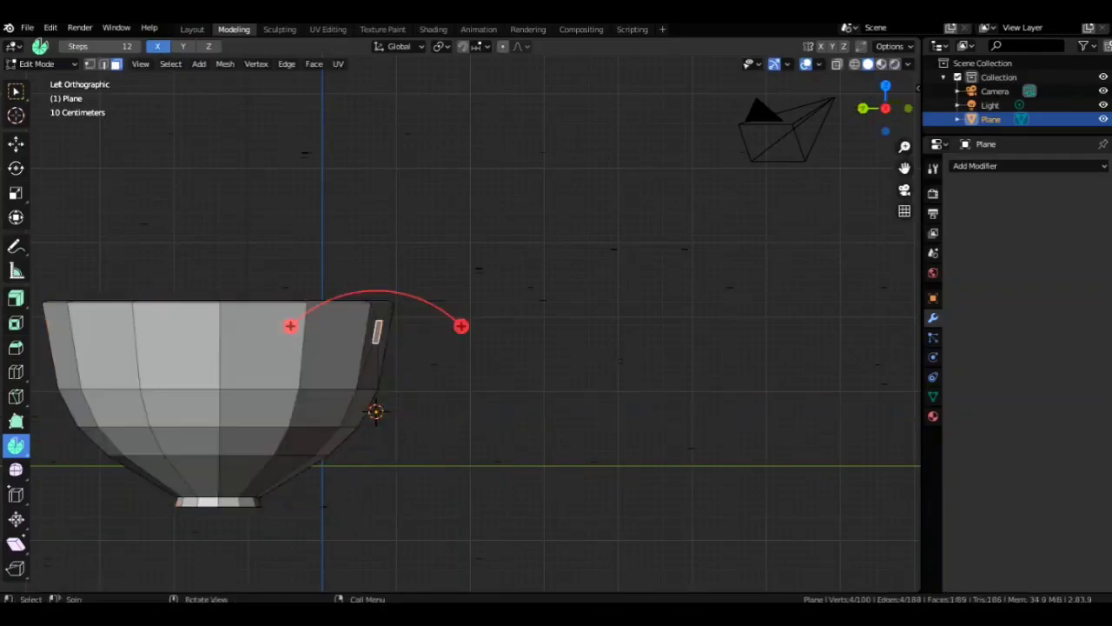
drag(377, 331, 272, 412)
drag(885, 110, 895, 143)
drag(895, 143, 900, 157)
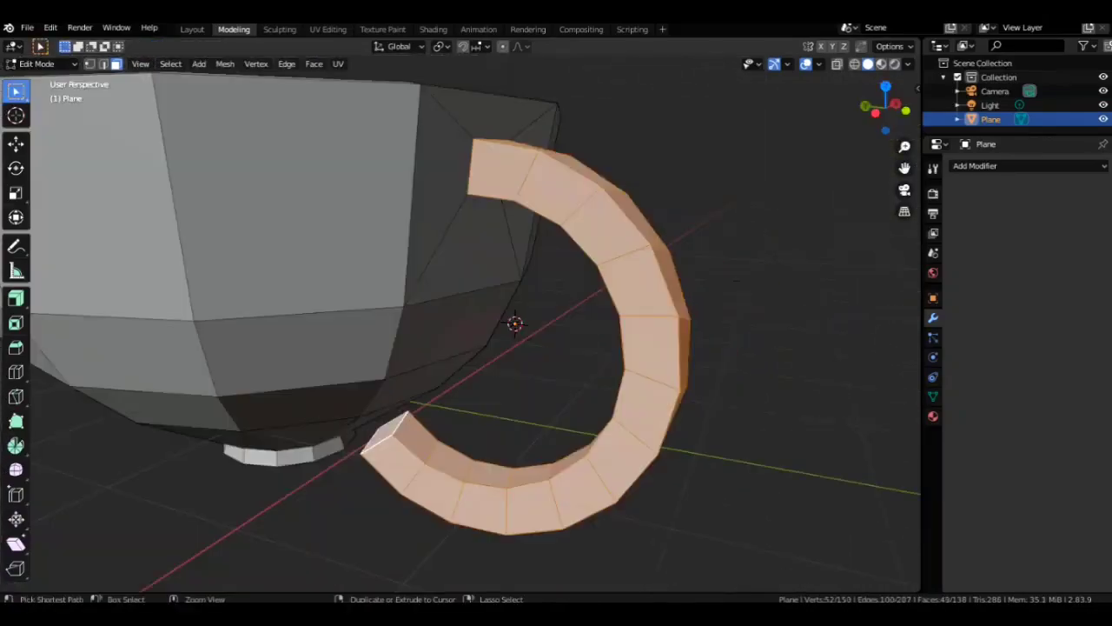
Step: Bevel the handle's edges with one segment to round it off, and clear the selection
key(ctrl+b)
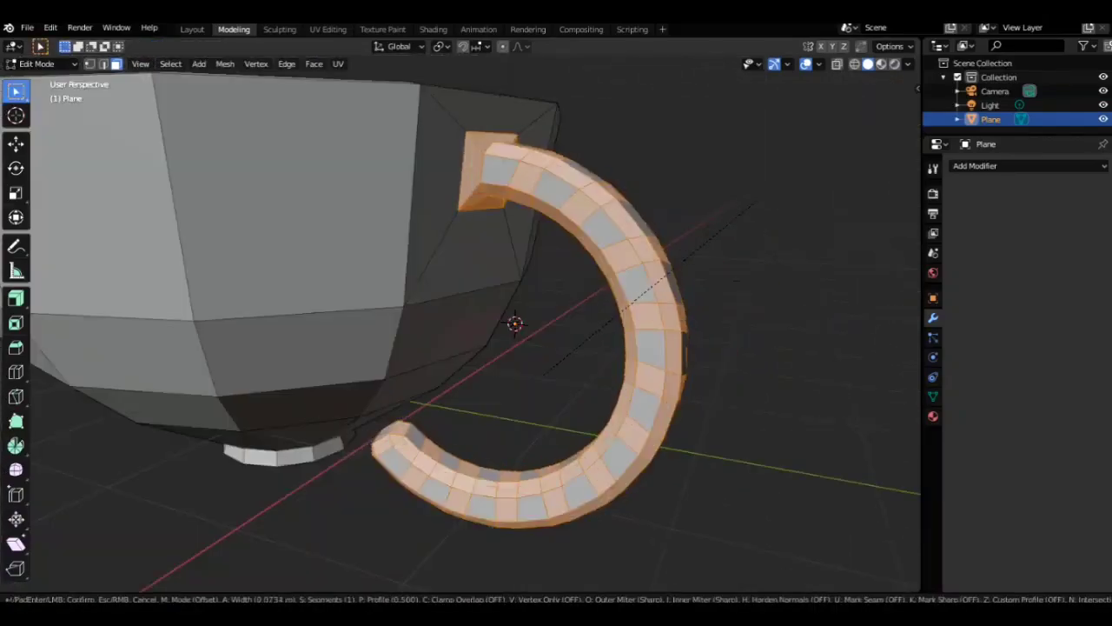
key(Return)
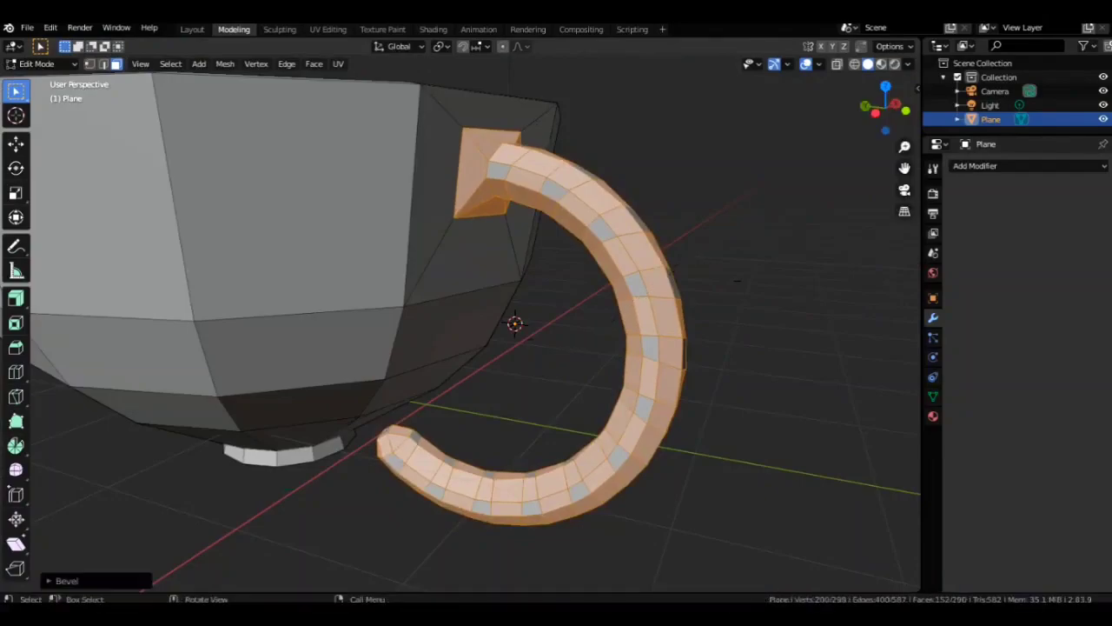
key(alt+a)
Step: Add a Catmull-Clark Subdivision Surface modifier to the cup with 2 render and 2 viewport subdivisions
drag(884, 109, 856, 113)
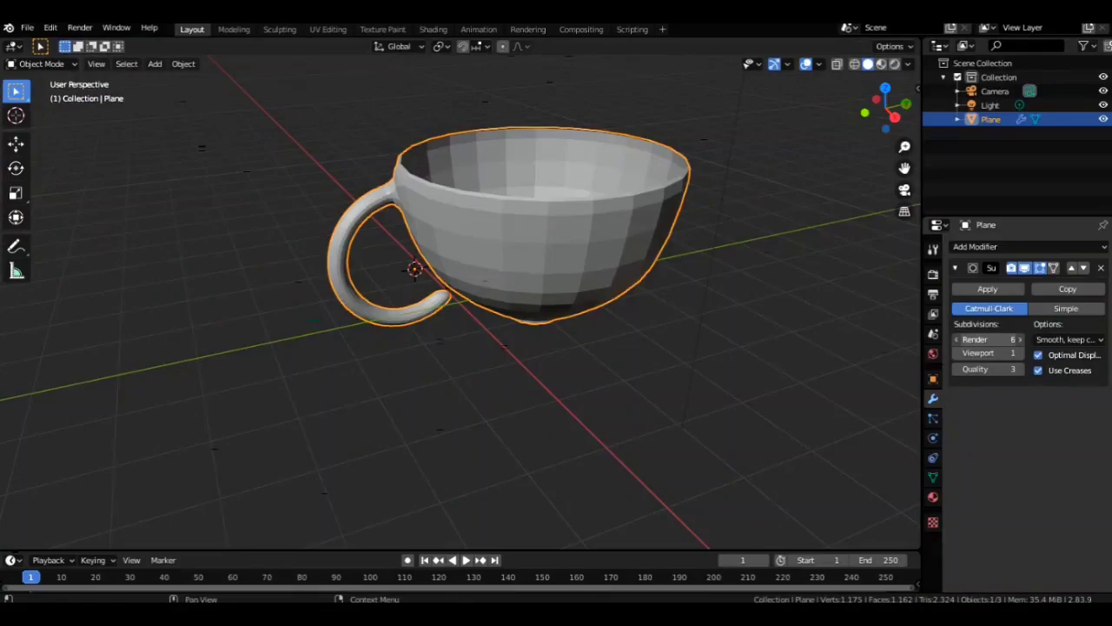
double_click(1020, 340)
click(1020, 353)
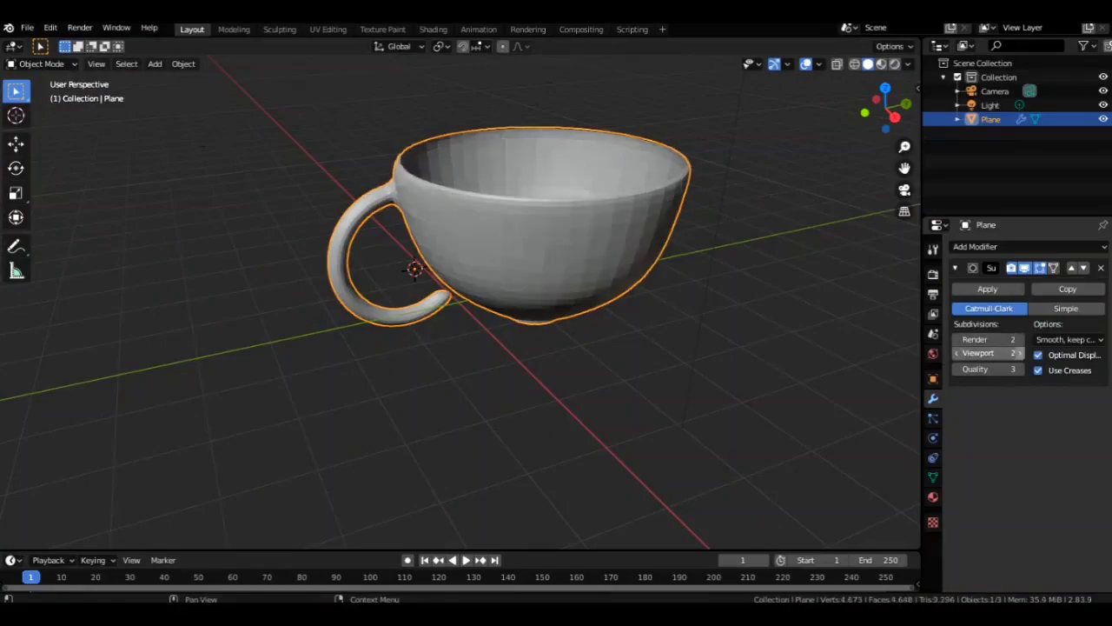
Step: Shade the whole cup smooth in Object Mode
drag(878, 109, 834, 137)
right_click(496, 167)
click(496, 168)
right_click(499, 167)
click(496, 155)
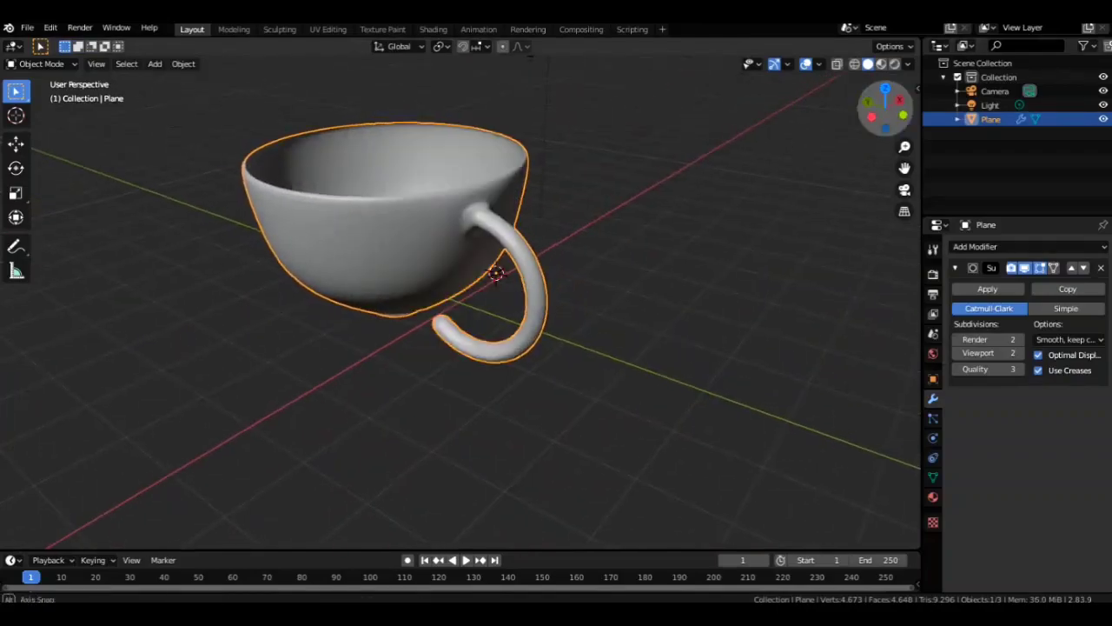
Step: Delete the stray selected edge with its two vertices on the bowl beside the handle's lower end
drag(886, 110, 896, 111)
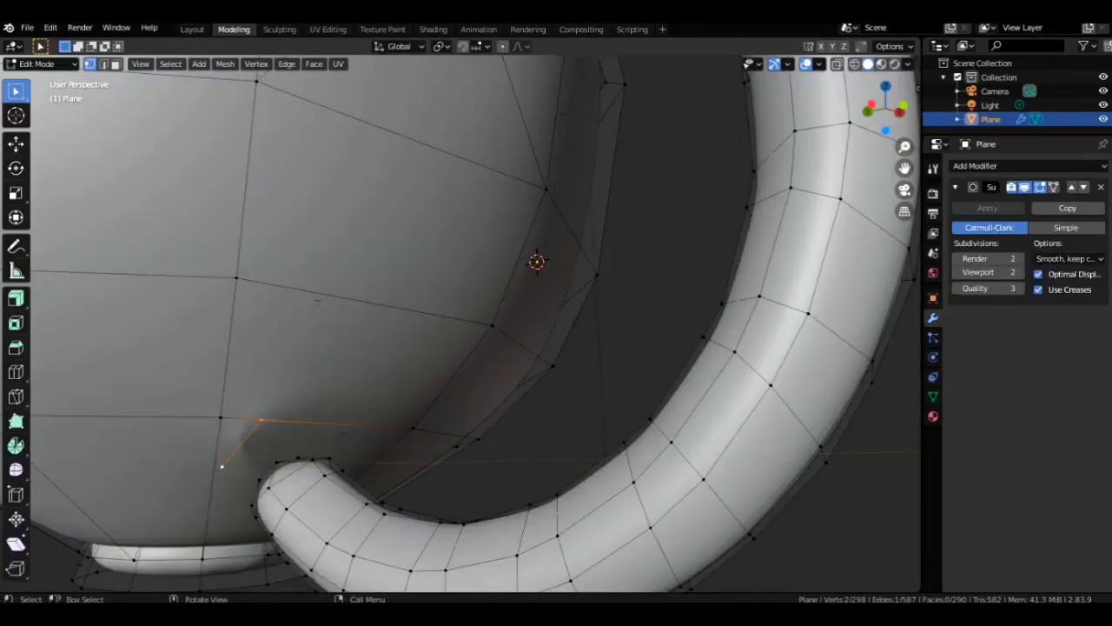
key(x)
click(162, 423)
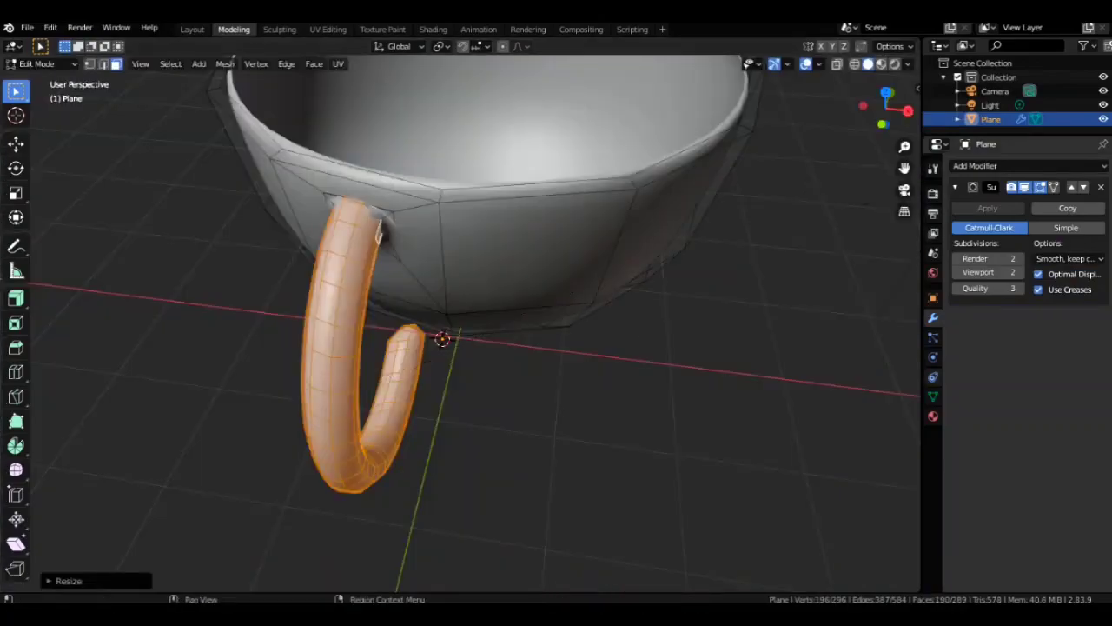
Step: Add a vertex group to the cup mesh for the selected handle faces
click(932, 395)
click(1102, 208)
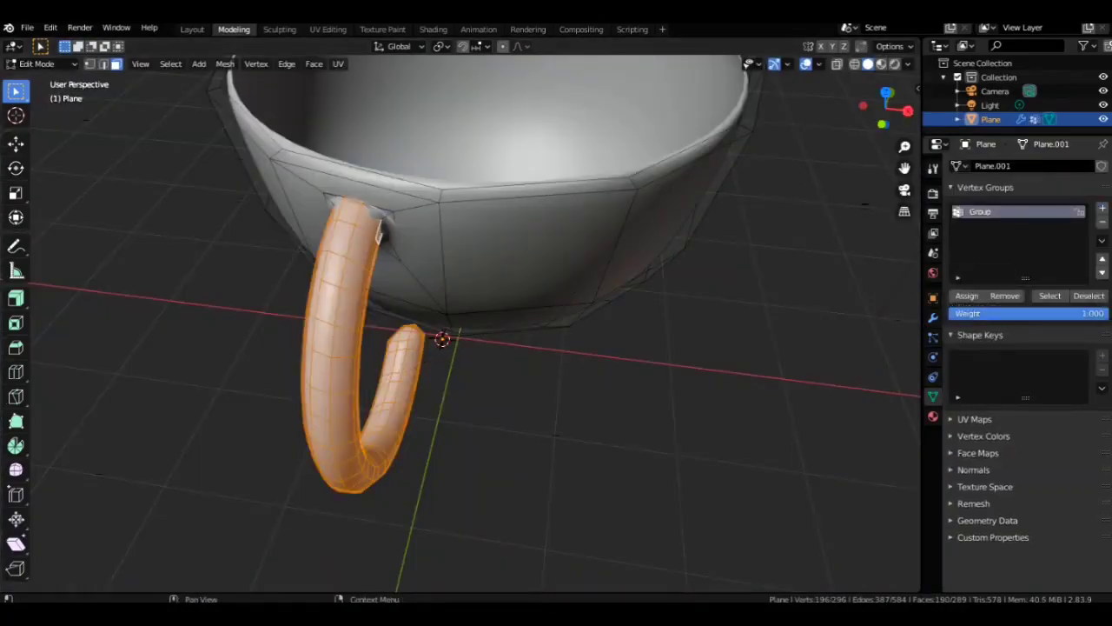
drag(887, 111, 956, 94)
key(alt+a)
drag(887, 110, 957, 82)
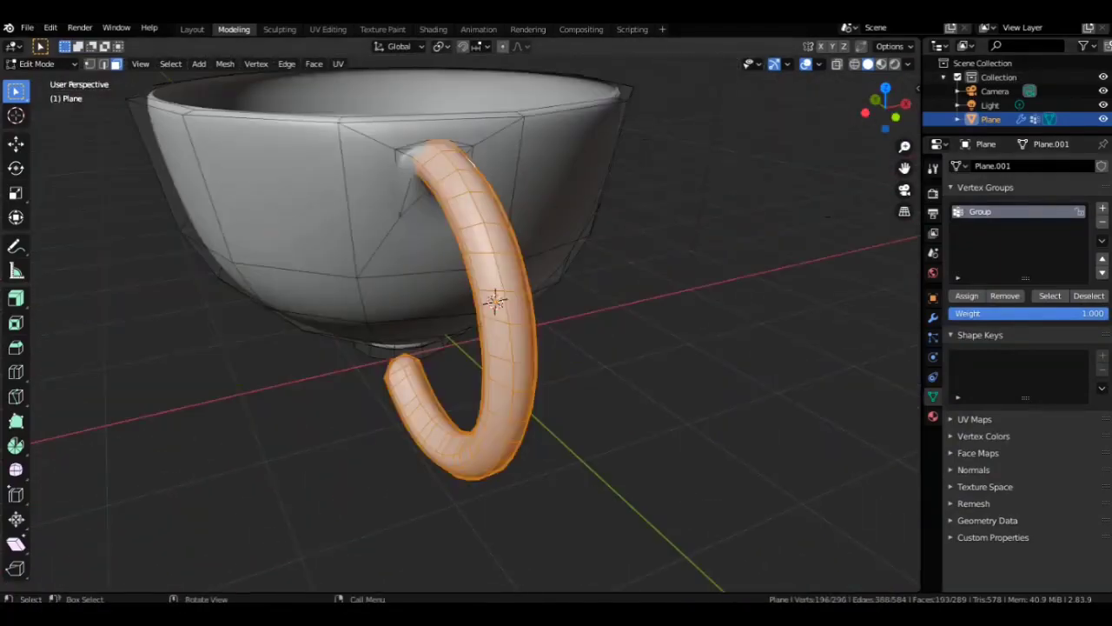
Step: Set the transform pivot to Median Point and scale the handle slightly wider along the global X axis
click(441, 47)
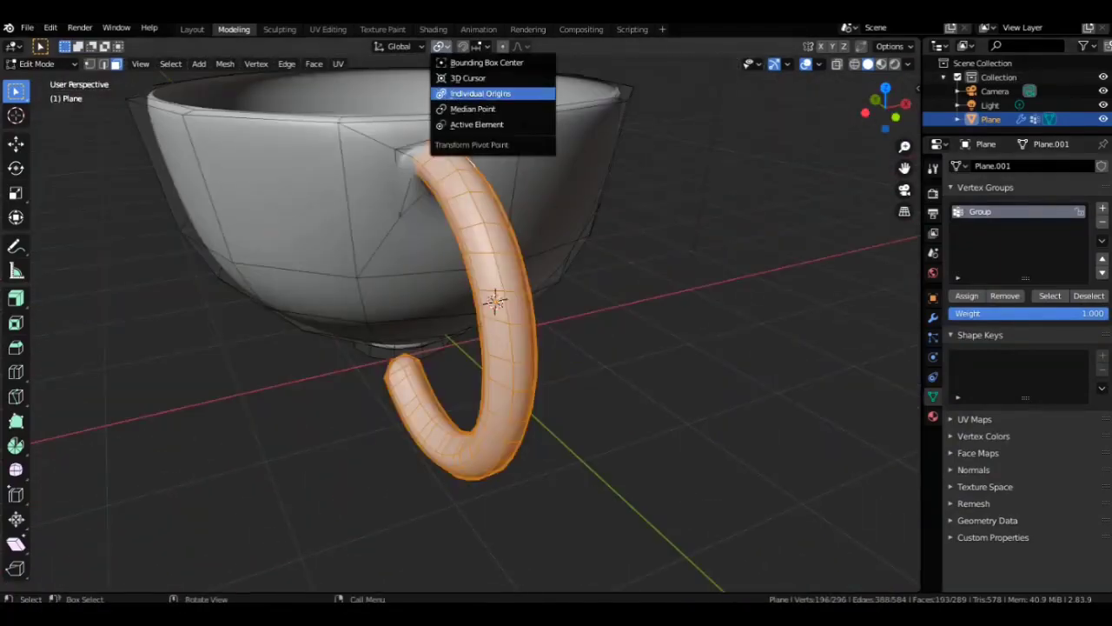
click(476, 109)
key(s)
key(y)
right_click(593, 229)
key(s)
key(x)
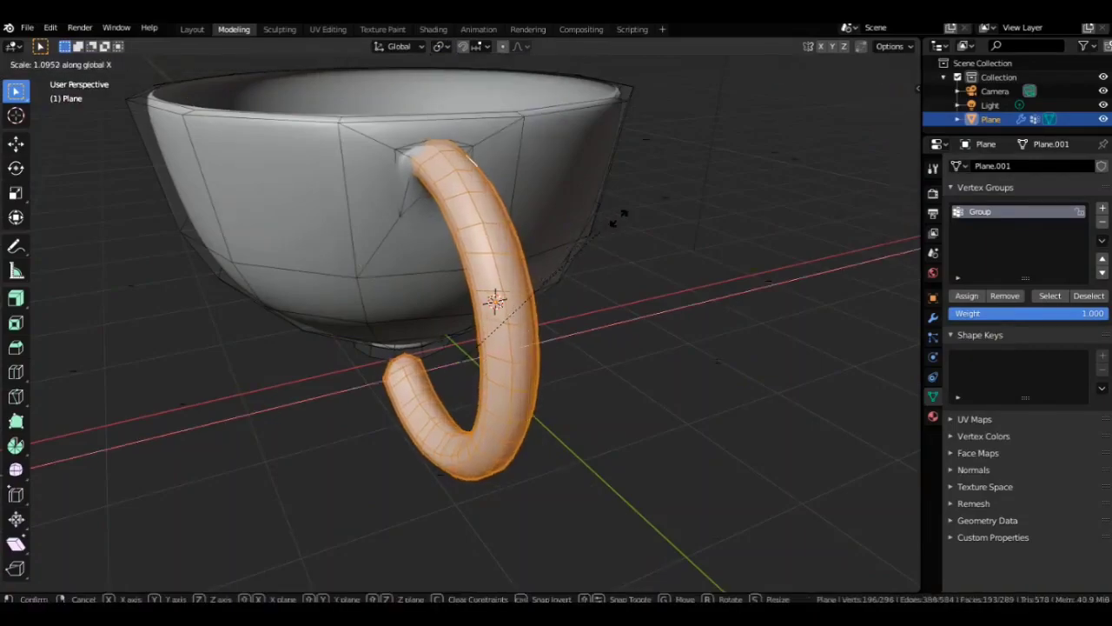
click(652, 214)
middle_drag(652, 215, 723, 205)
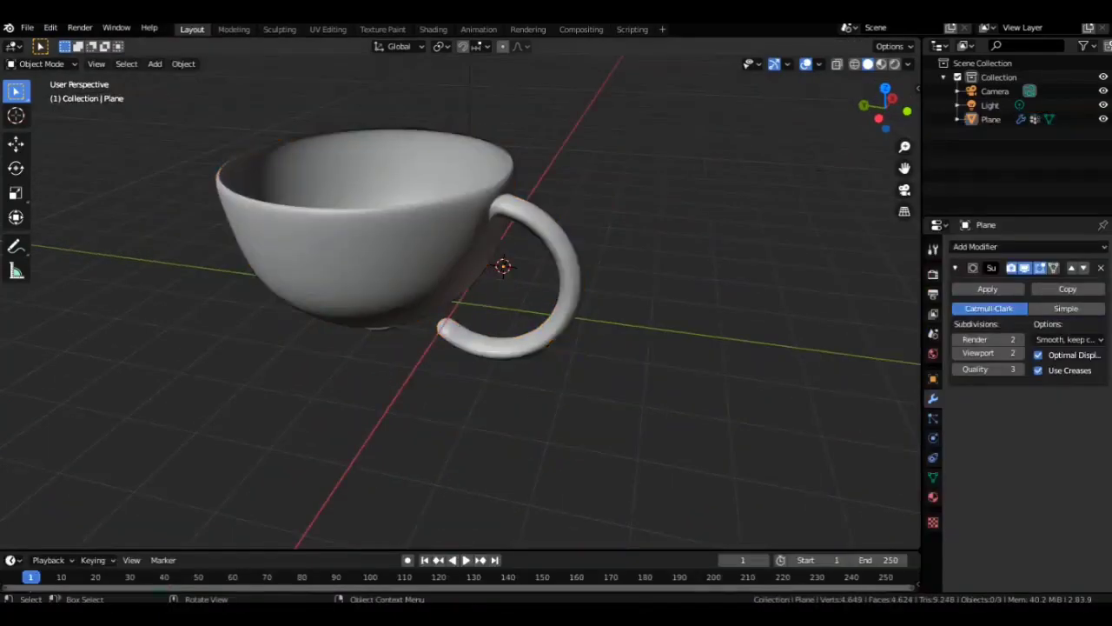
Step: Scale the handle along the global Z axis to about 0.89 so it becomes slightly shorter
drag(885, 107, 869, 84)
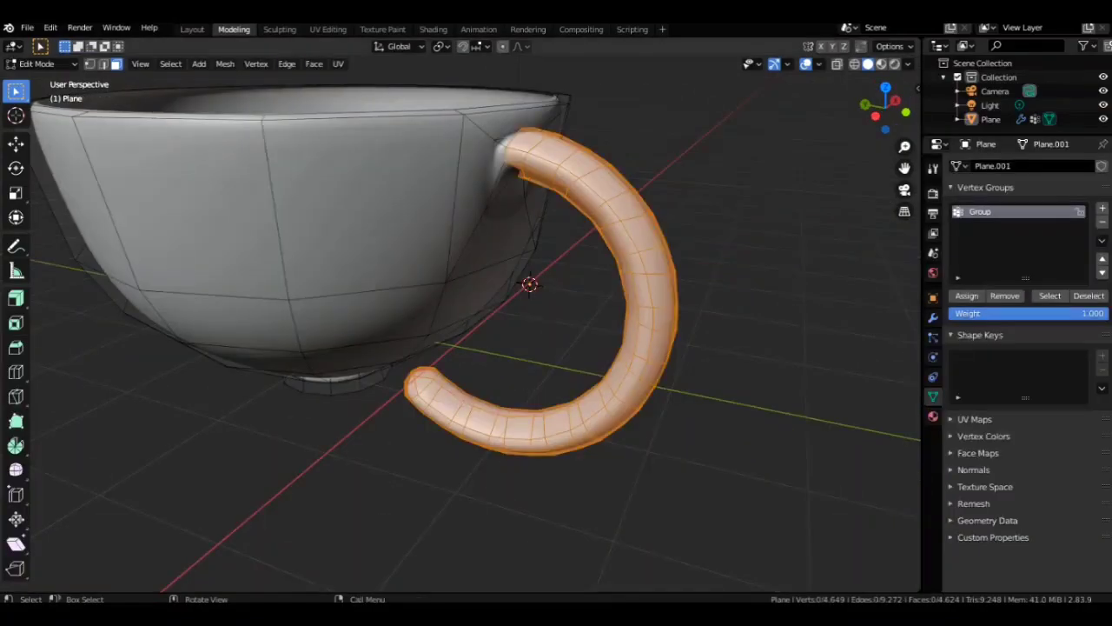
key(s)
key(z)
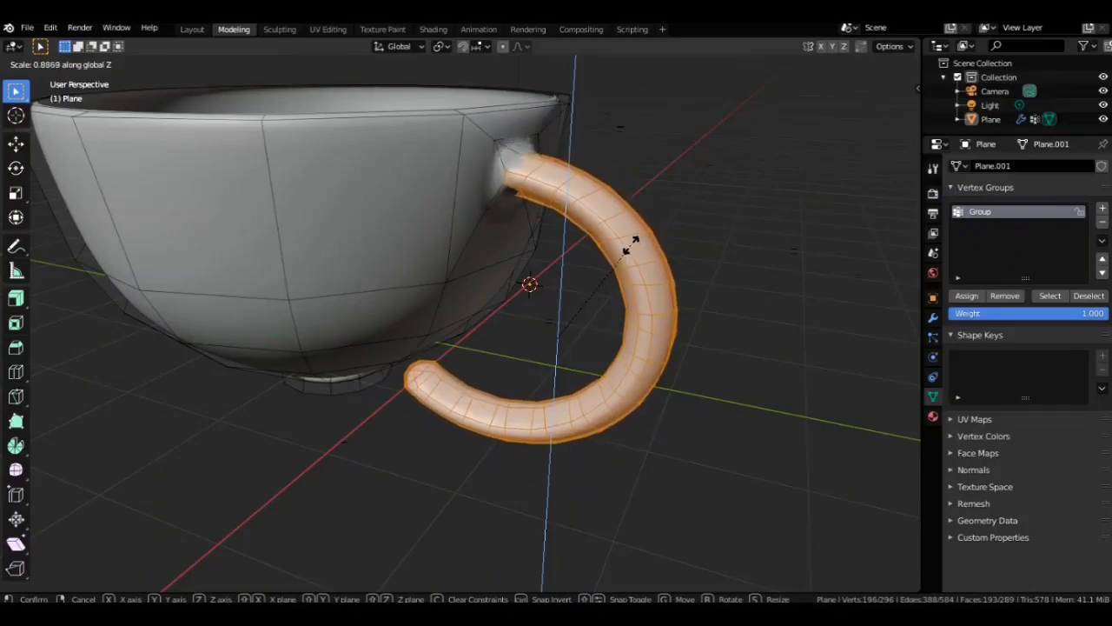
click(626, 248)
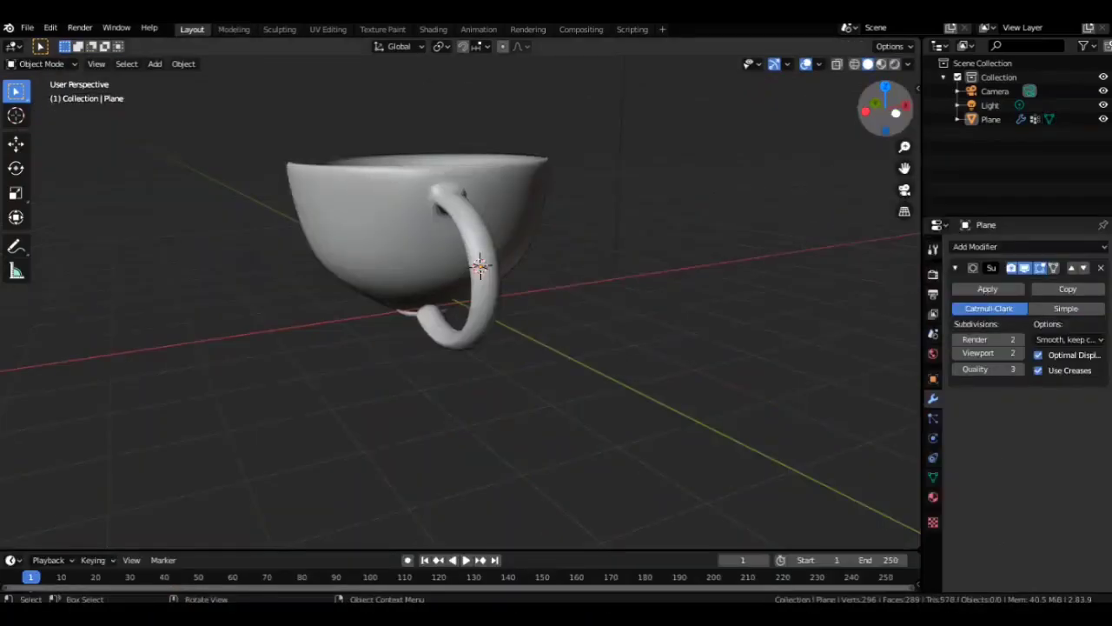
middle_drag(522, 348, 608, 344)
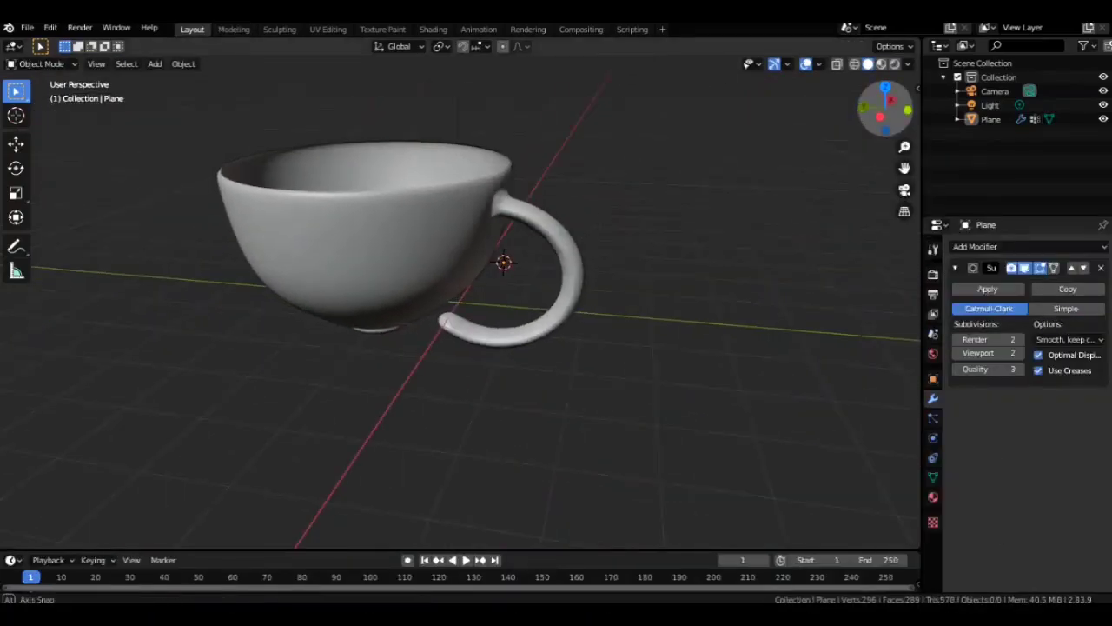
Step: Set the roughness of the Glossy BSDF in Material.001 to 0.262
click(234, 28)
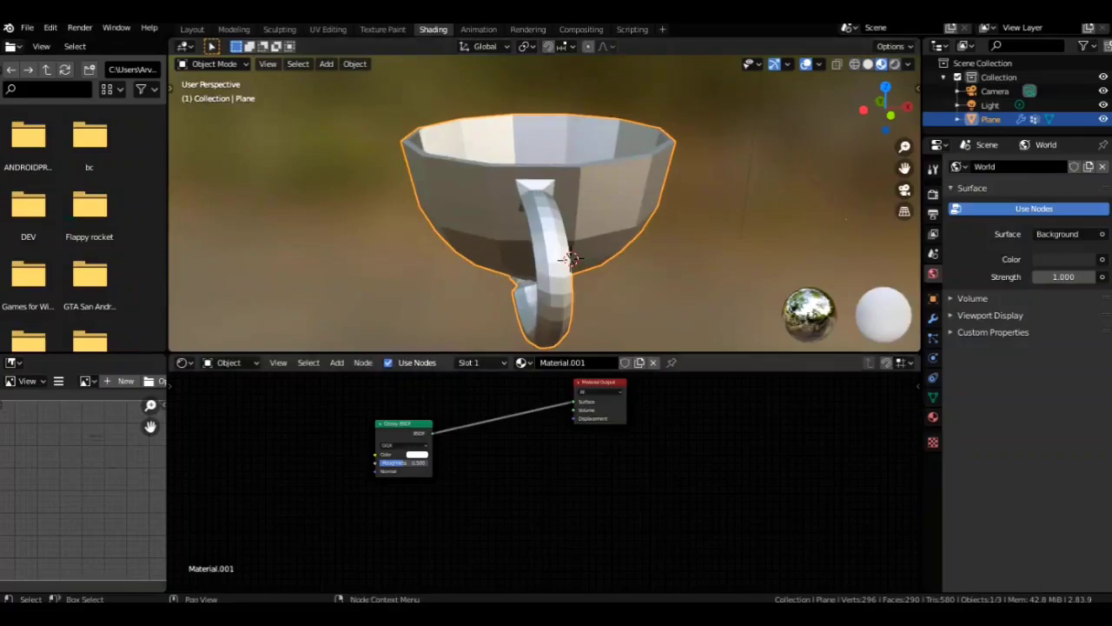
mouse_move(404, 462)
mouse_down()
mouse_move(382, 462)
mouse_move(398, 462)
mouse_up()
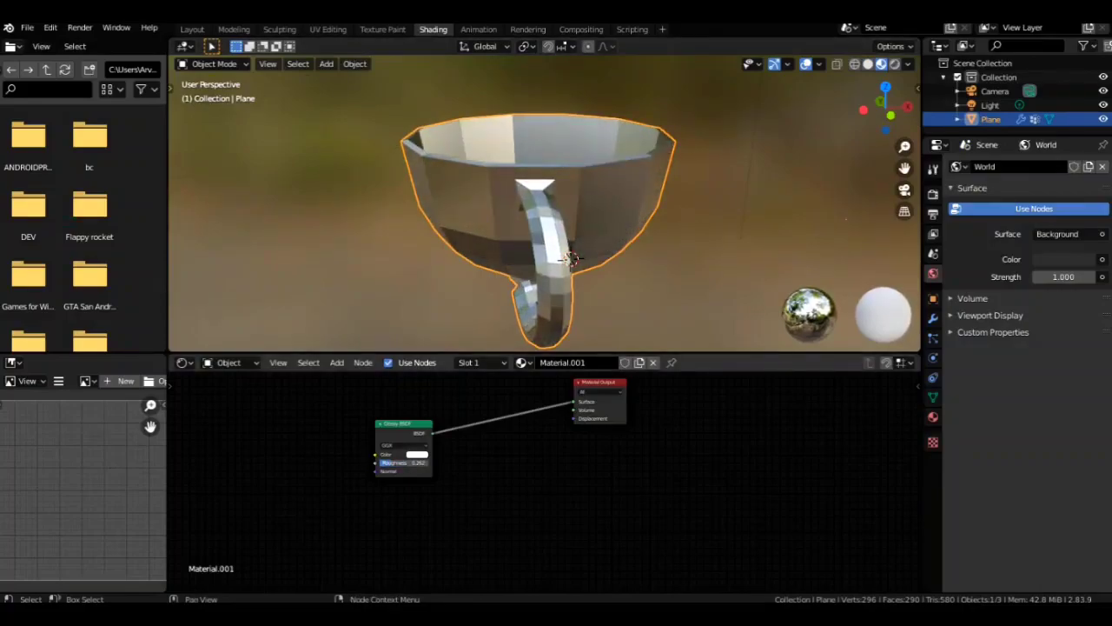
click(522, 362)
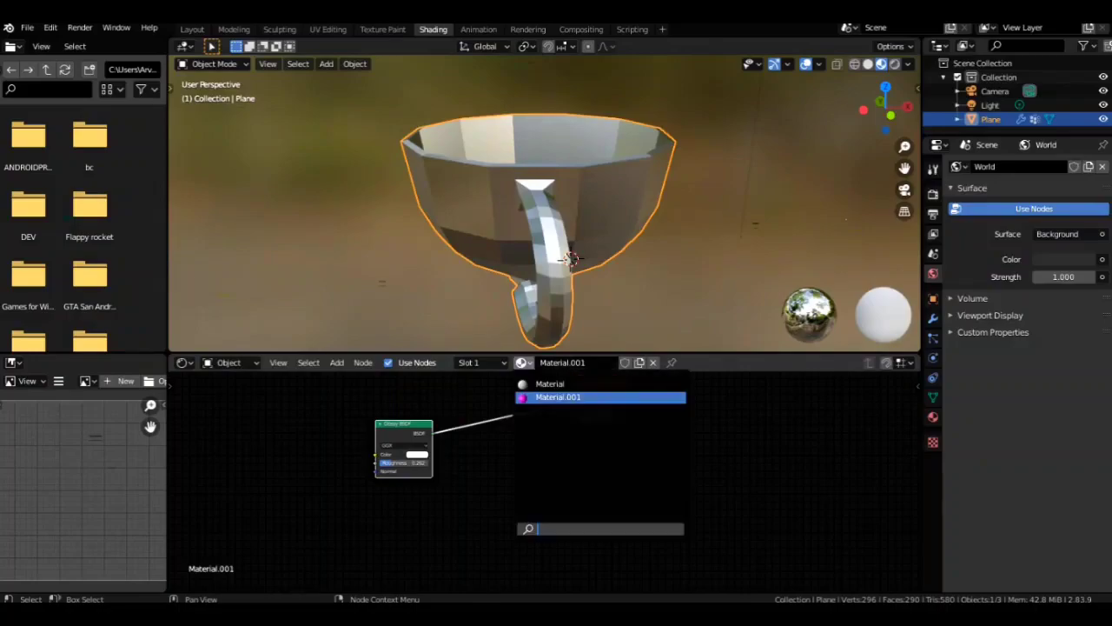
key(Escape)
click(418, 453)
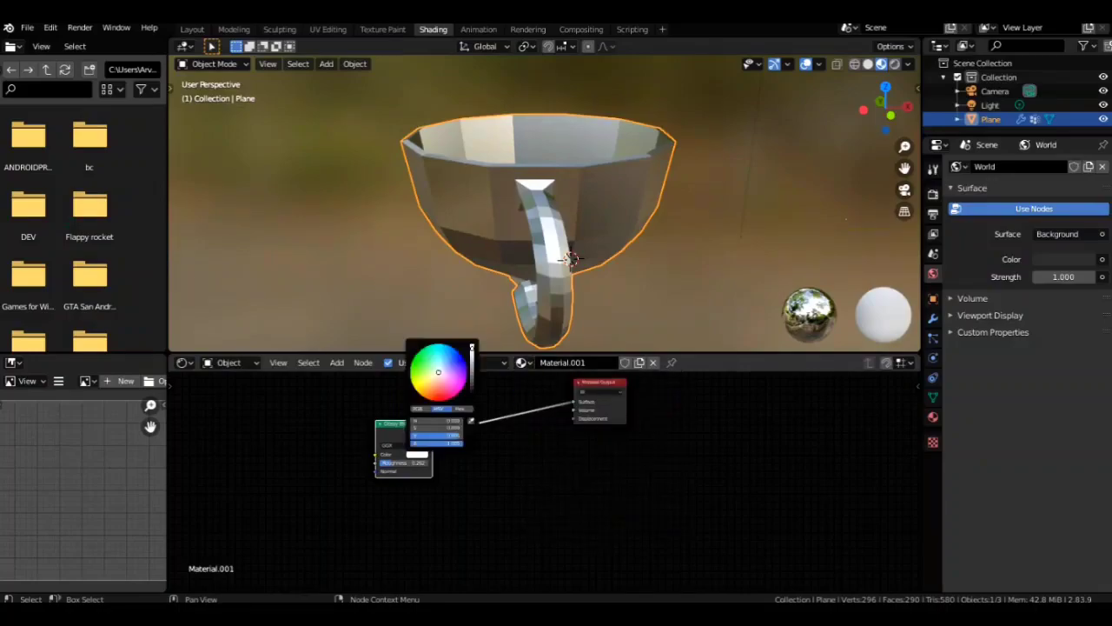
drag(438, 372, 440, 364)
key(Escape)
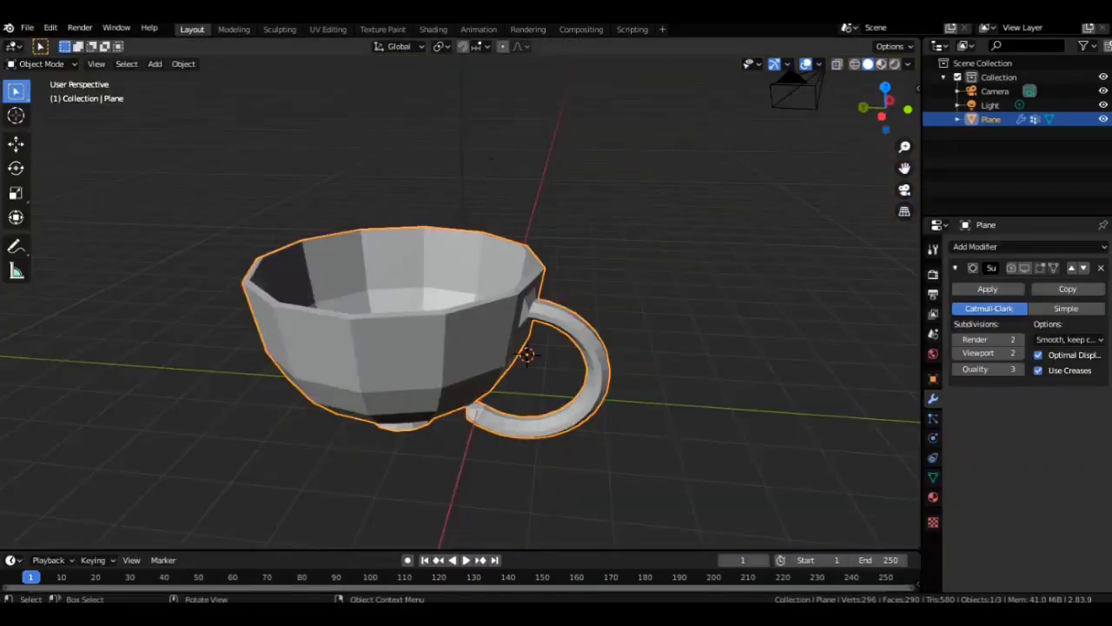
Step: Invert the handle selection to select the bowl and assign it a new material in a second material slot
click(895, 64)
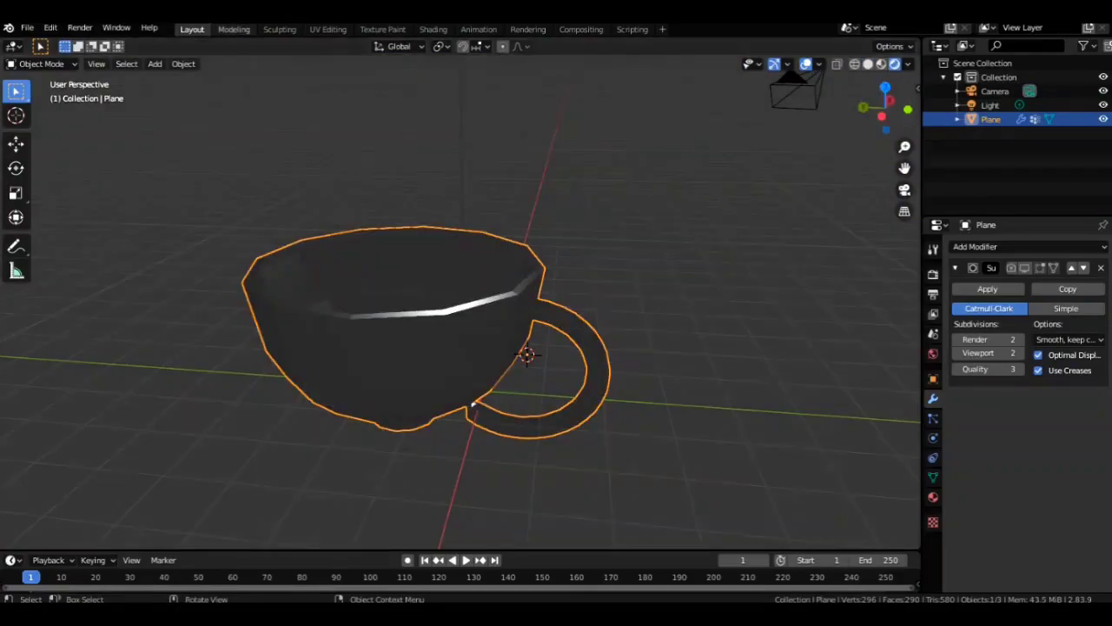
click(234, 29)
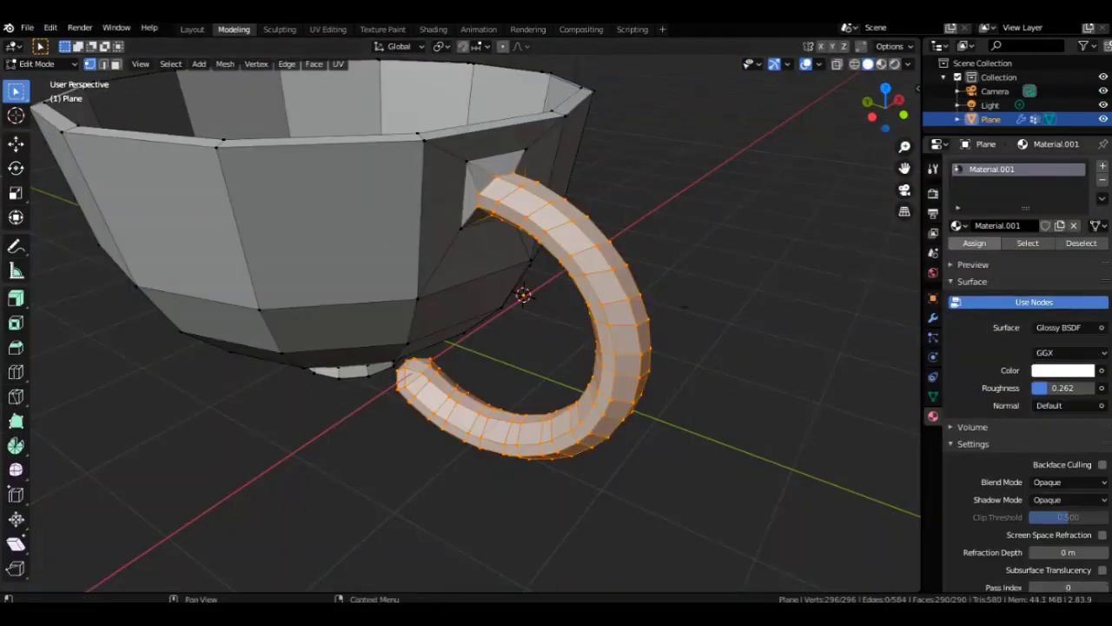
click(171, 63)
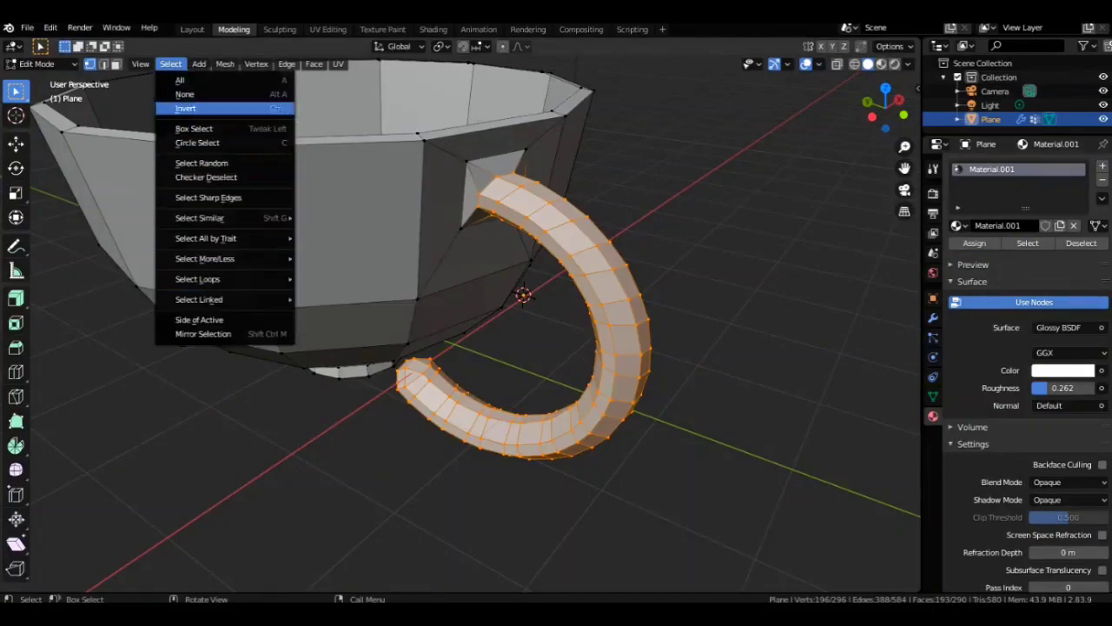
click(185, 108)
drag(884, 108, 856, 113)
click(1102, 166)
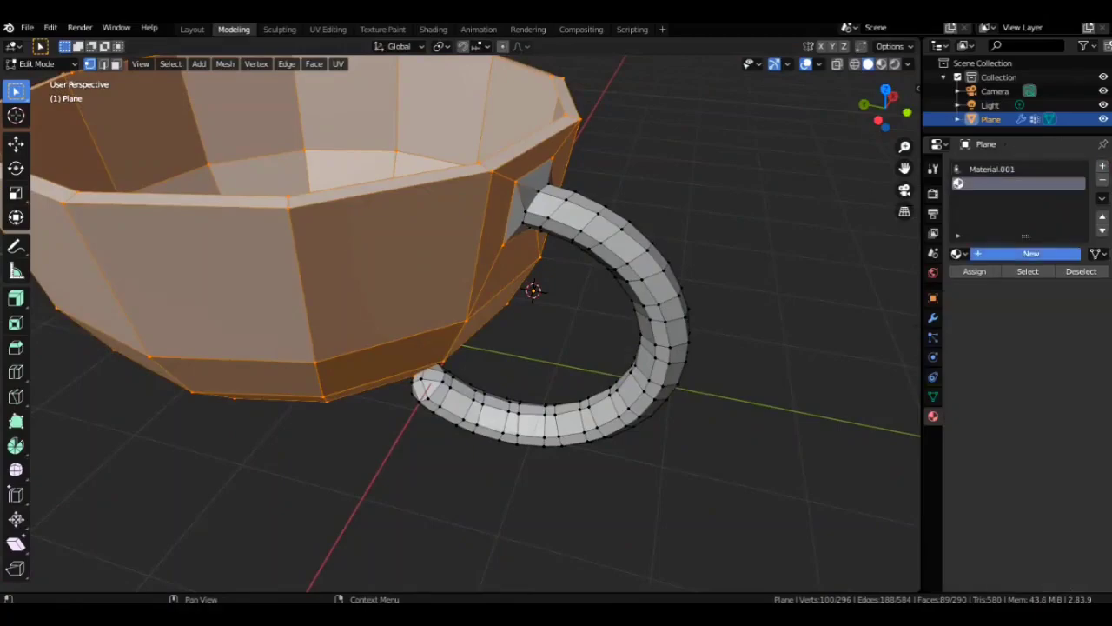
click(1031, 253)
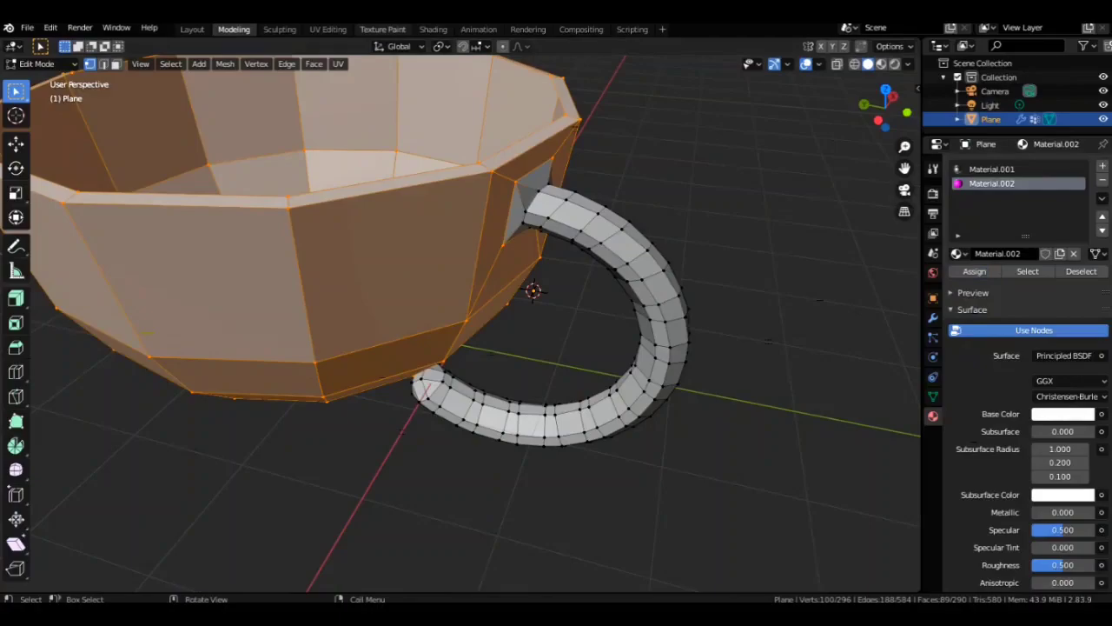
Step: Replace the Principled BSDF in Material.002 with a Glossy BSDF connected to the Material Output's Surface
click(432, 29)
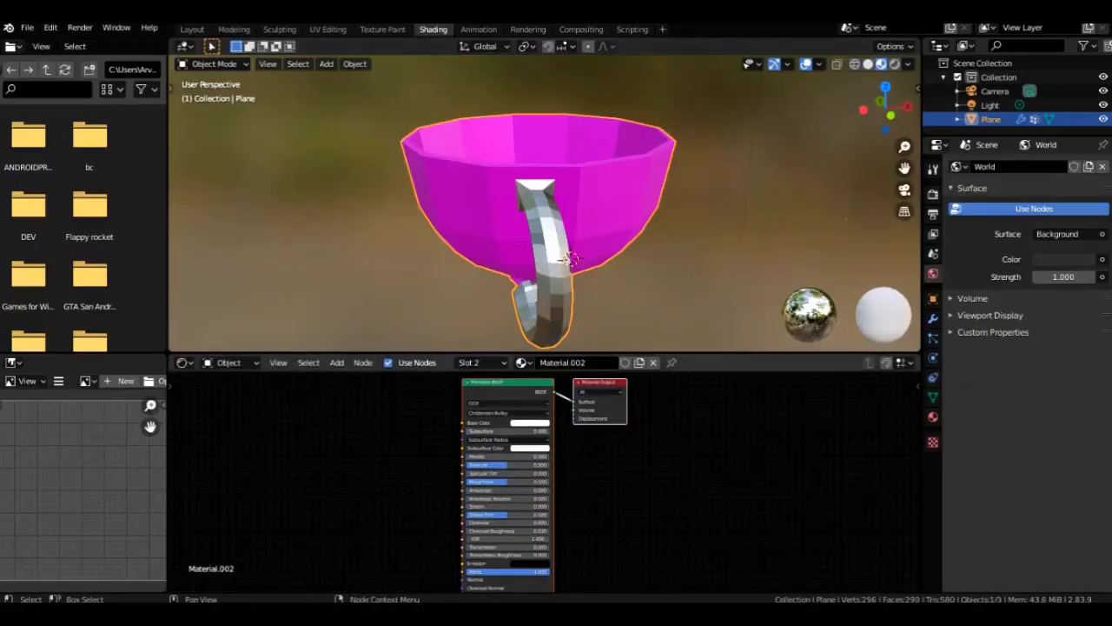
key(x)
key(shift+a)
click(512, 392)
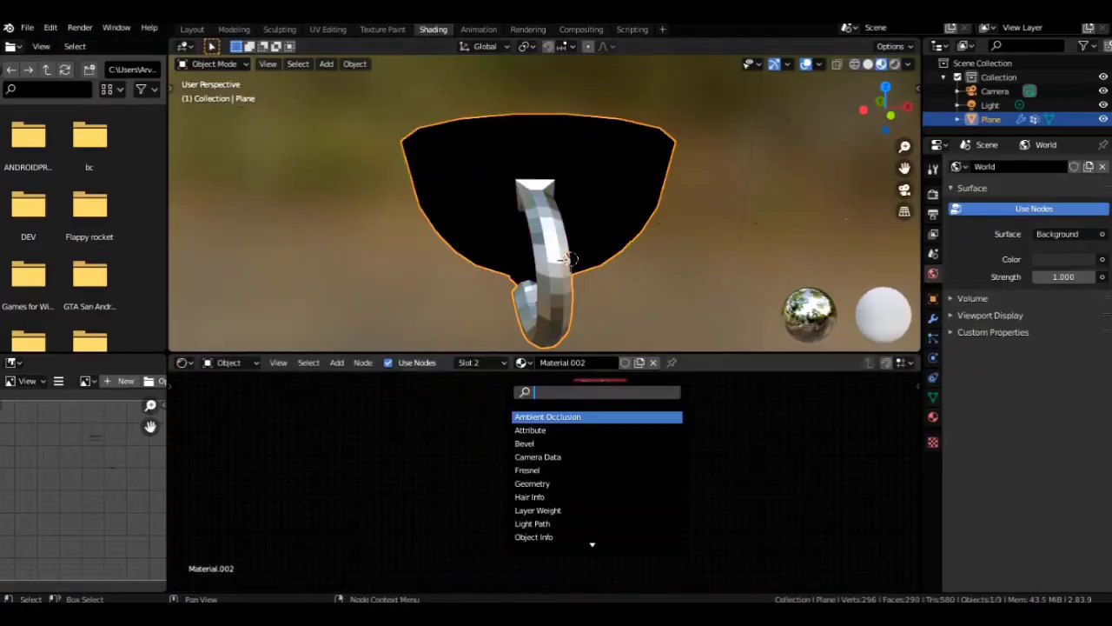
text(glo)
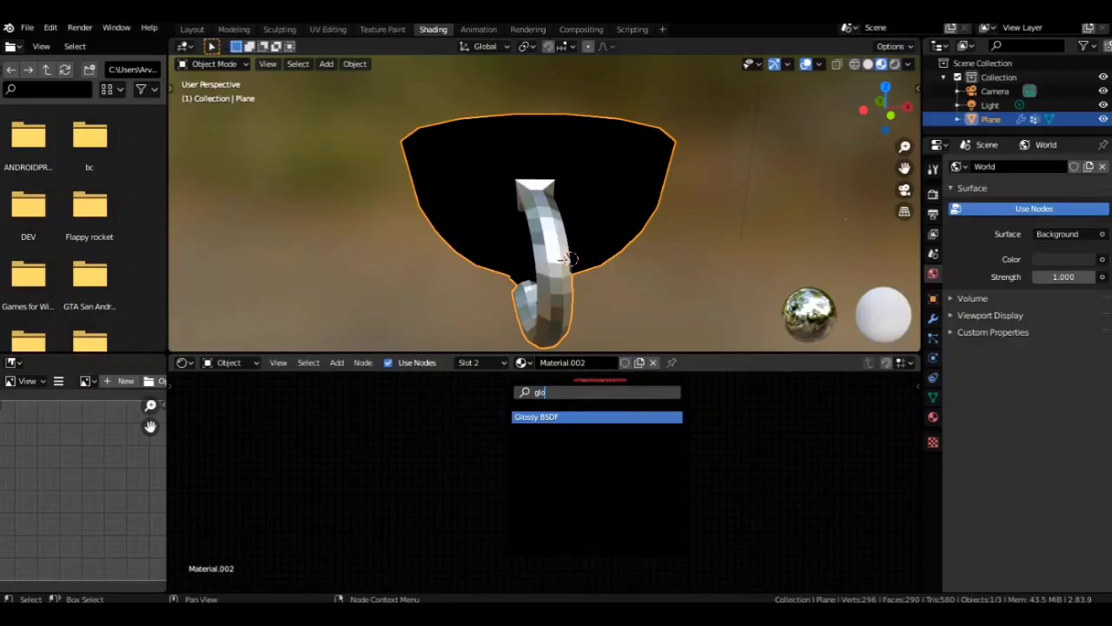
key(Return)
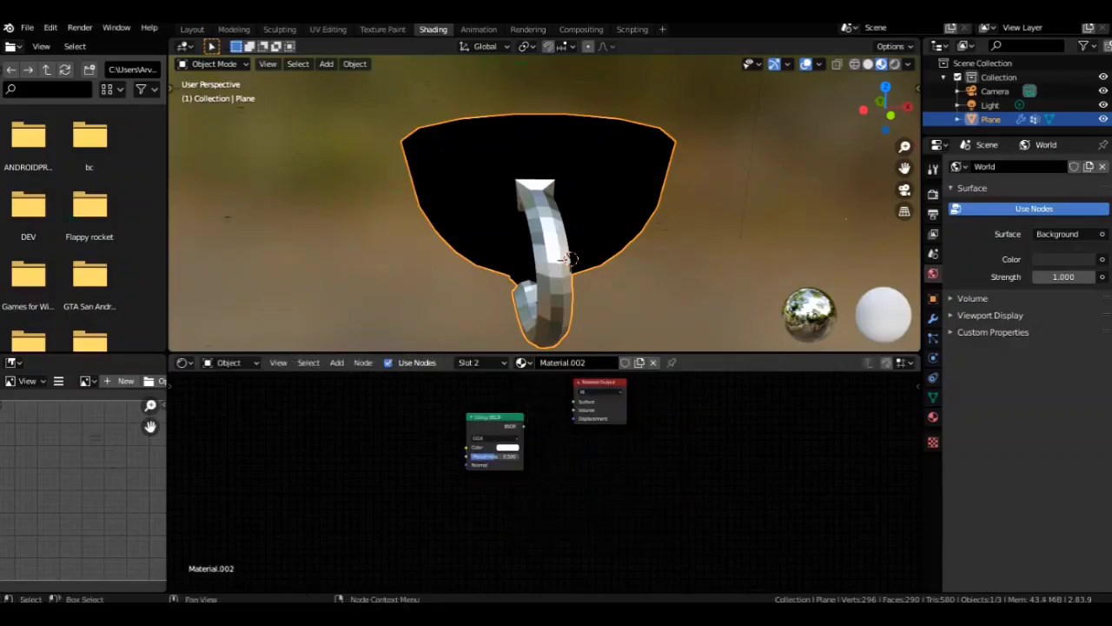
drag(573, 402, 574, 401)
Step: Give the bowl's Glossy BSDF a light cyan color and about 0.2 roughness, and inspect the cup in rendered shading
click(507, 446)
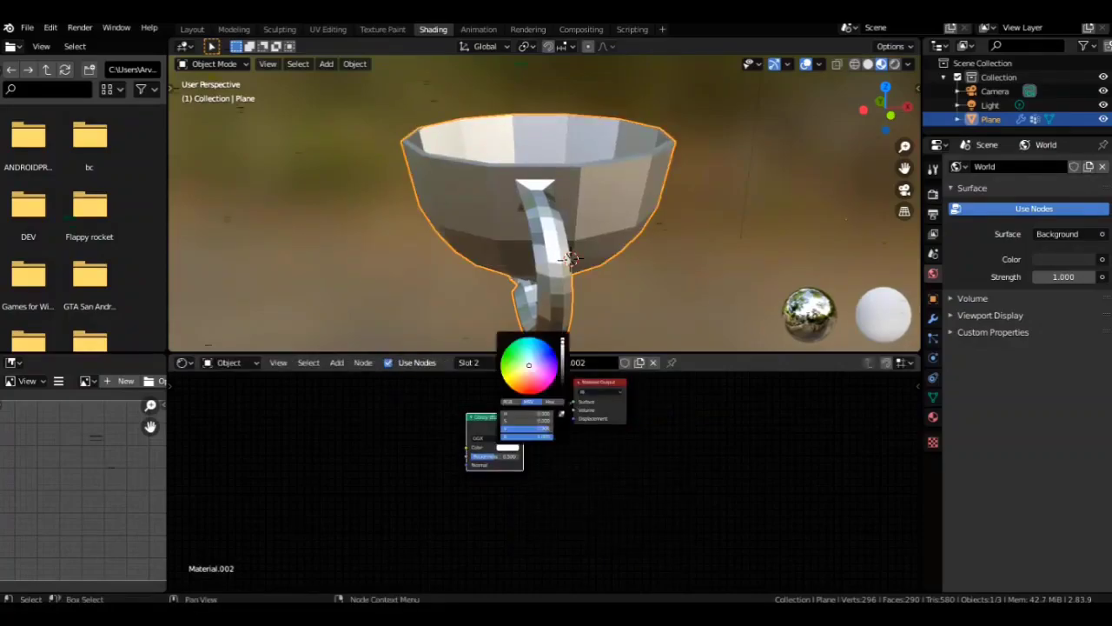
click(530, 349)
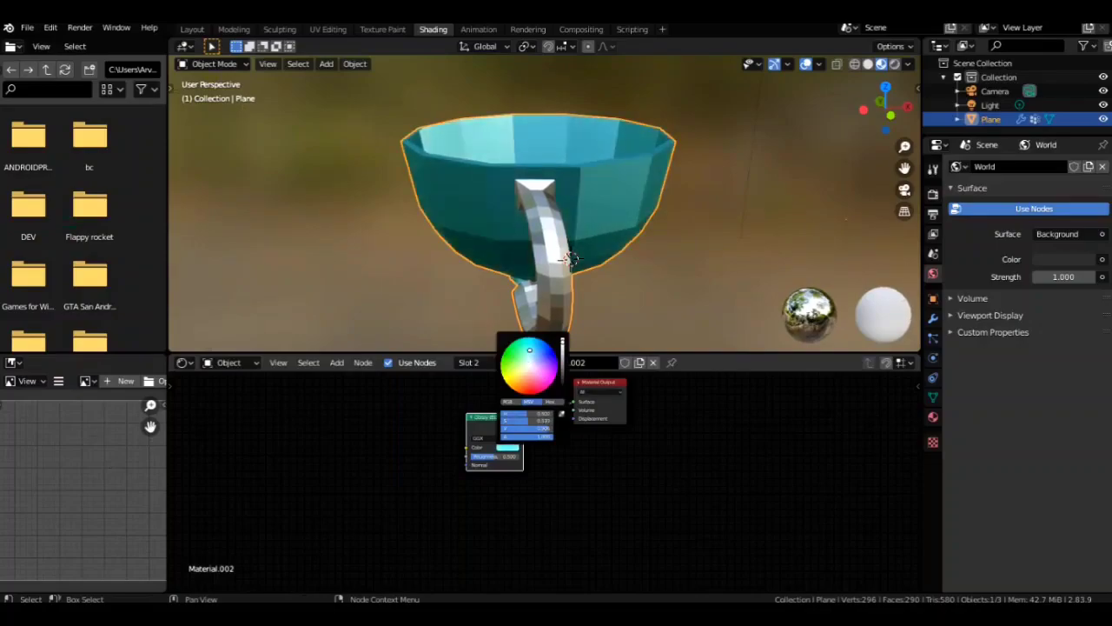
drag(501, 456, 495, 456)
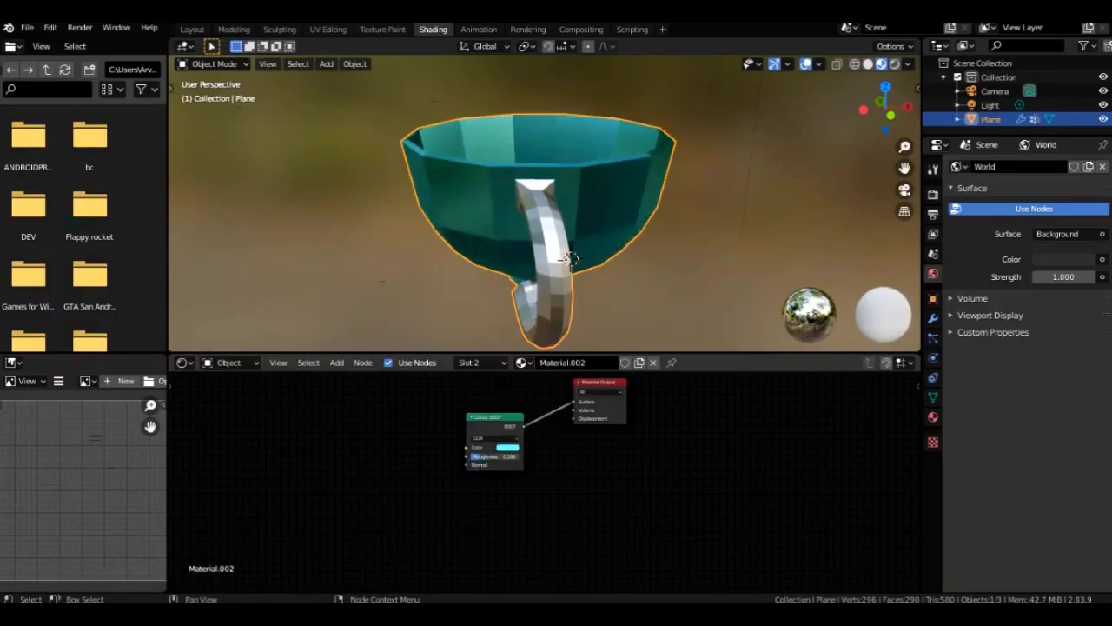
click(895, 65)
mouse_move(888, 108)
mouse_down()
mouse_move(773, 165)
mouse_move(678, 156)
mouse_move(651, 123)
mouse_up()
drag(885, 109, 591, 113)
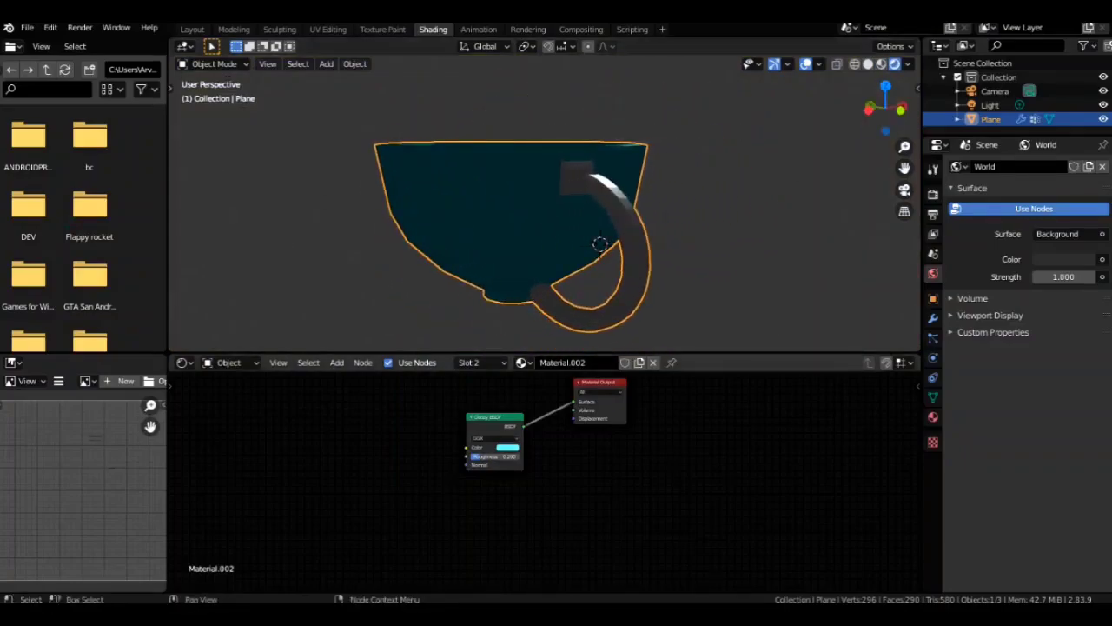
Step: Add a Wave Texture node and connect its Fac output to the Glossy BSDF's Roughness
key(shift+a)
click(403, 396)
key(Return)
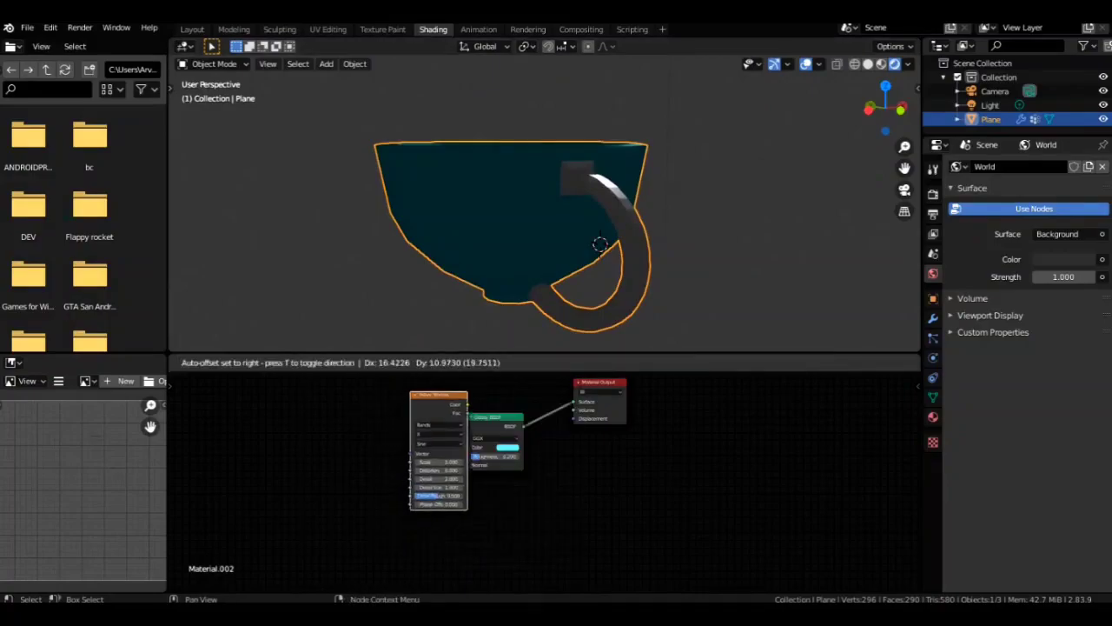
drag(358, 418, 467, 456)
drag(885, 108, 778, 120)
drag(358, 426, 466, 456)
drag(906, 107, 817, 117)
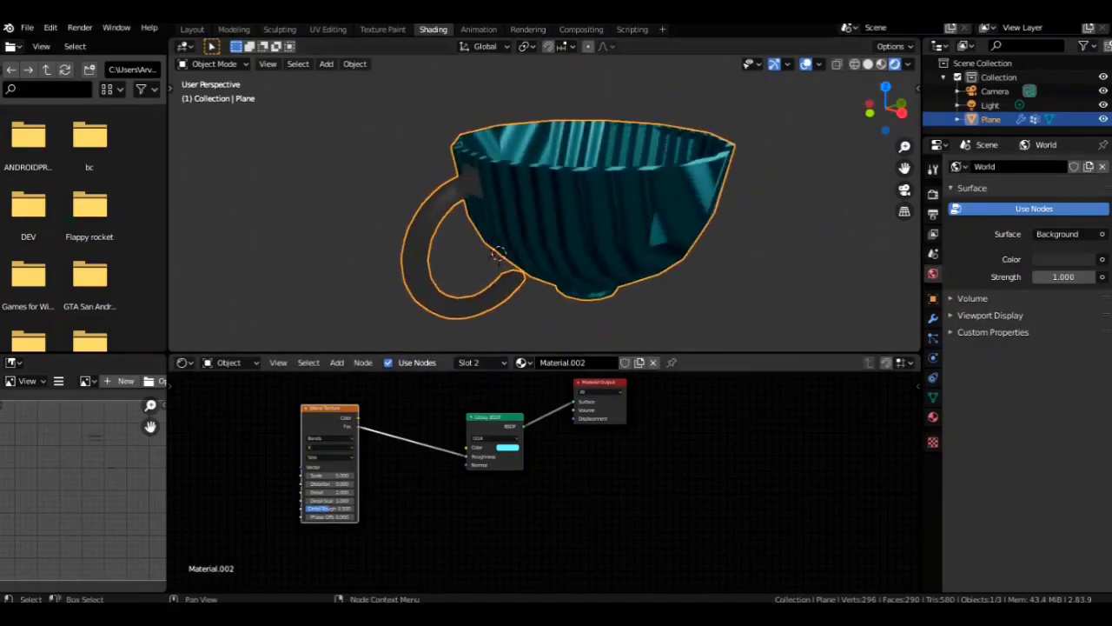
Step: Raise the wave's distortion and detail, and delete the Wave Texture node
mouse_move(330, 484)
mouse_down()
mouse_move(401, 484)
mouse_move(332, 484)
mouse_move(352, 501)
mouse_up()
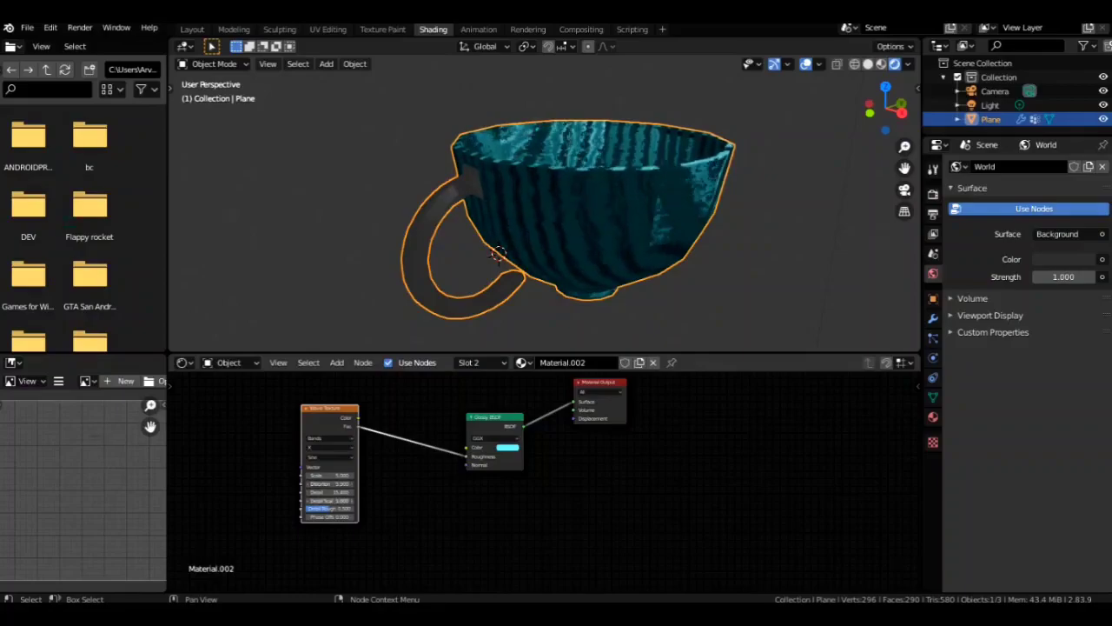
key(x)
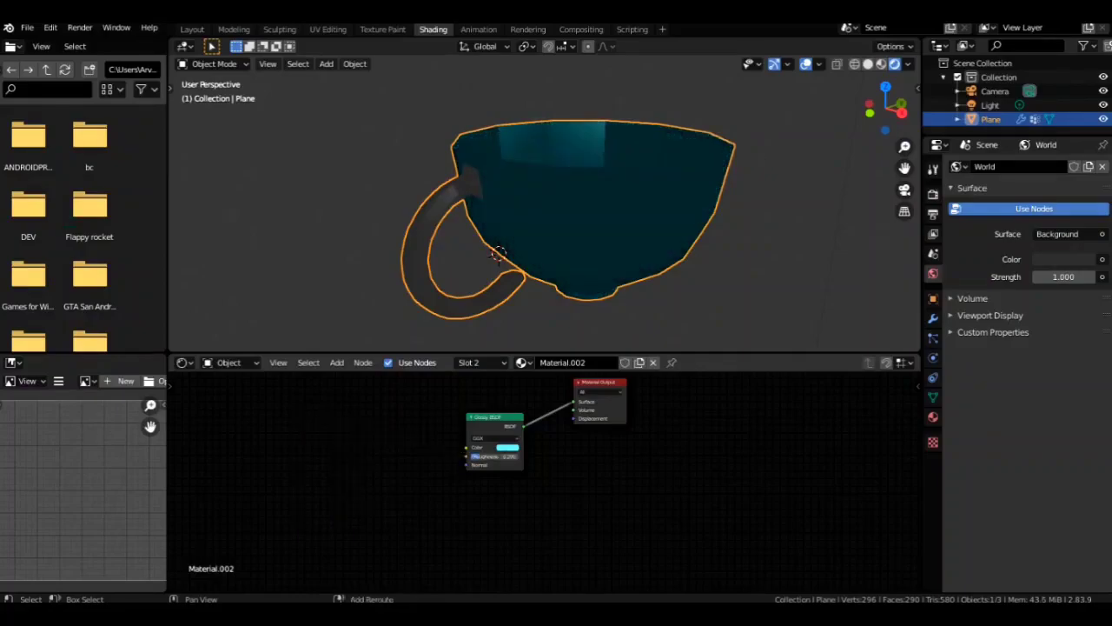
Step: Add a Wave Texture node beside the Glossy BSDF in Material.002
key(shift+a)
click(339, 416)
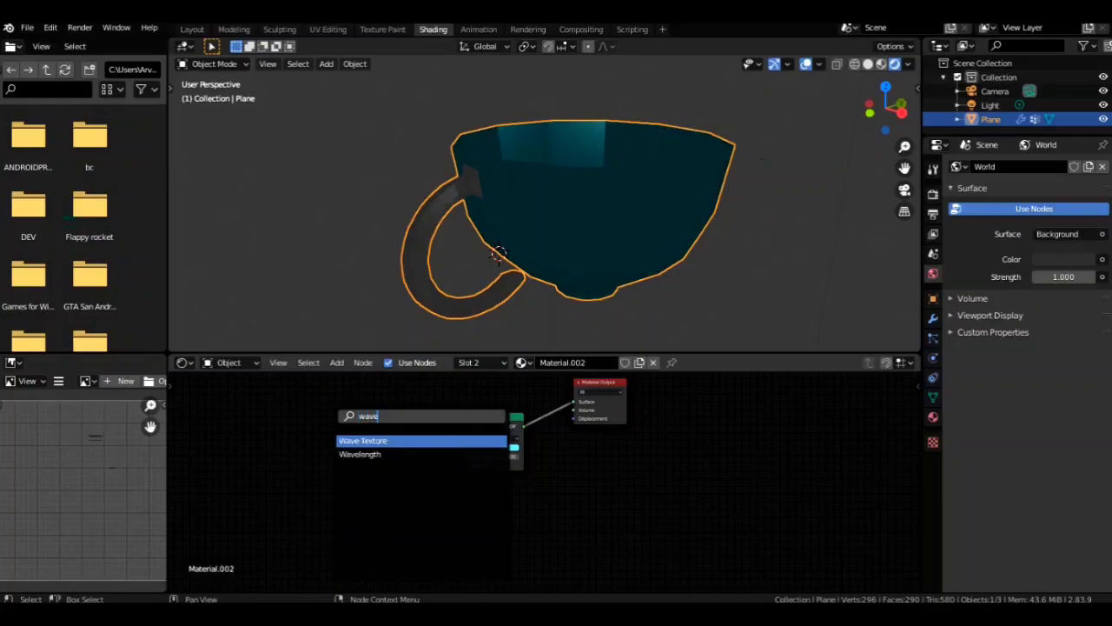
key(Return)
click(382, 415)
Step: Add a Displacement node, feed the wave's Fac into its Height, and connect its output to the Material Output's Displacement
key(shift+a)
click(491, 397)
text(dis)
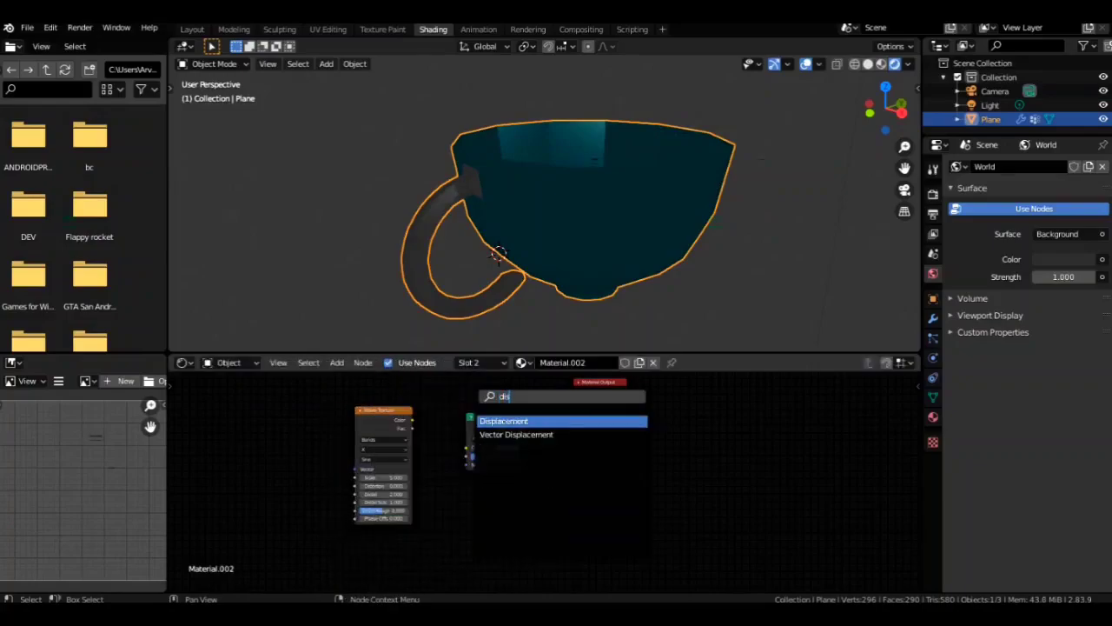
key(Return)
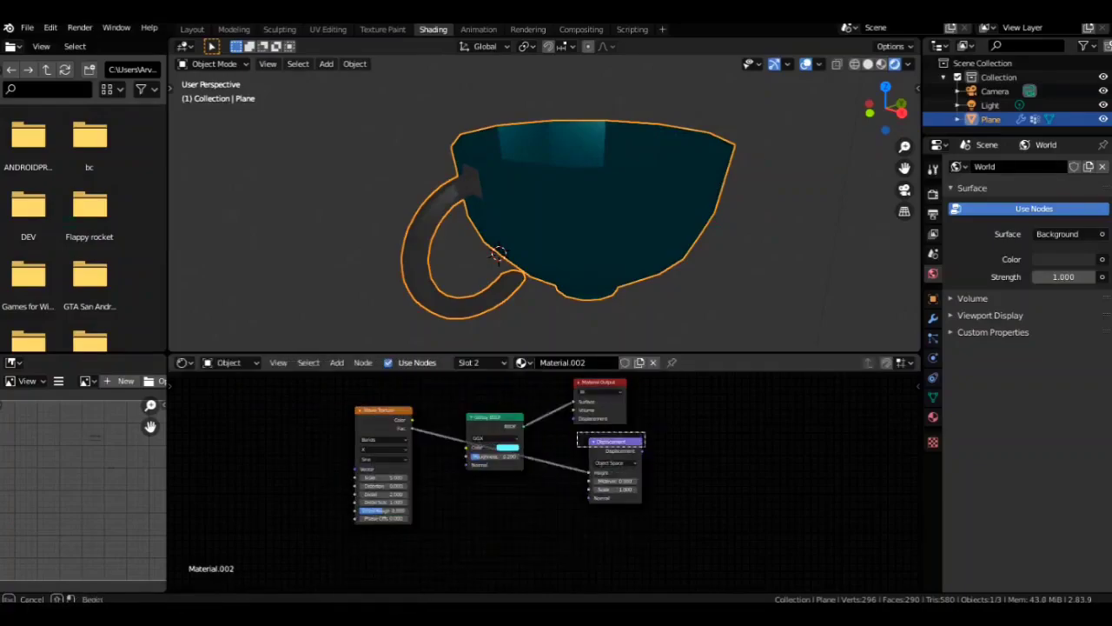
drag(575, 419, 574, 418)
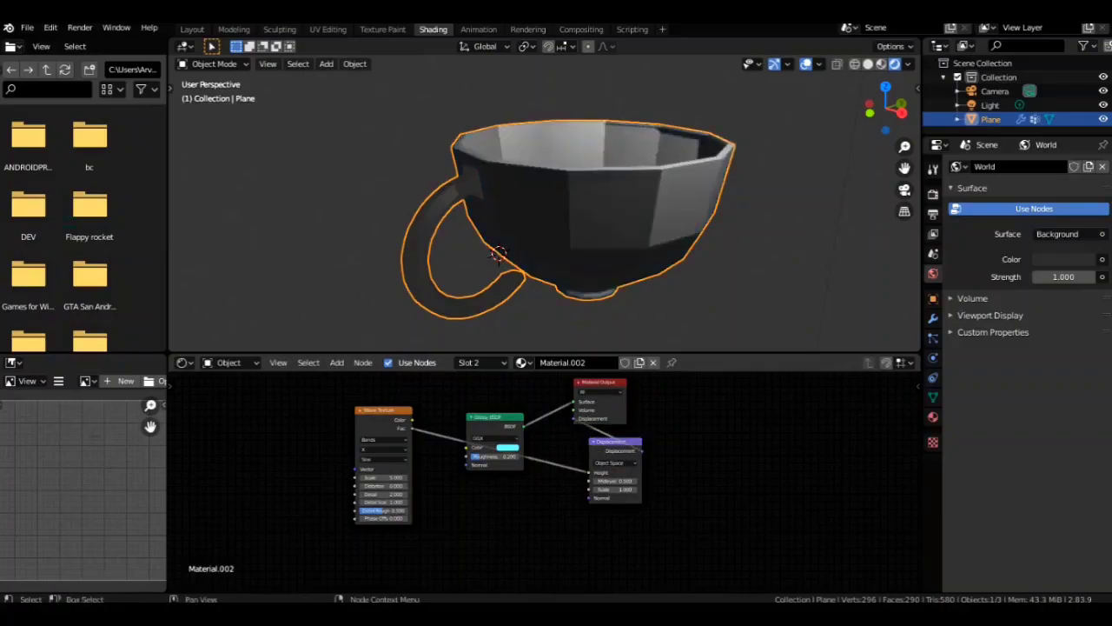
Step: Raise the Wave Texture's distortion to about 12.3 and set its bands direction to Y
middle_drag(591, 209, 391, 201)
scroll(544, 203, up, 5)
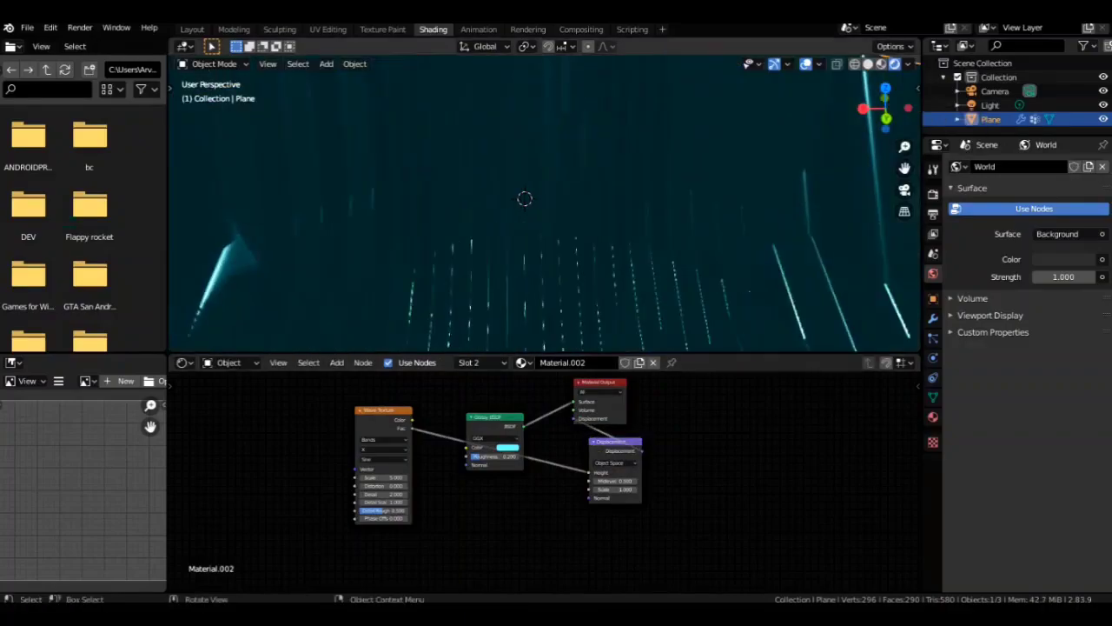
scroll(545, 483, up, 3)
drag(340, 487, 474, 486)
scroll(545, 204, down, 5)
drag(886, 108, 765, 85)
scroll(521, 206, up, 2)
click(342, 441)
click(342, 461)
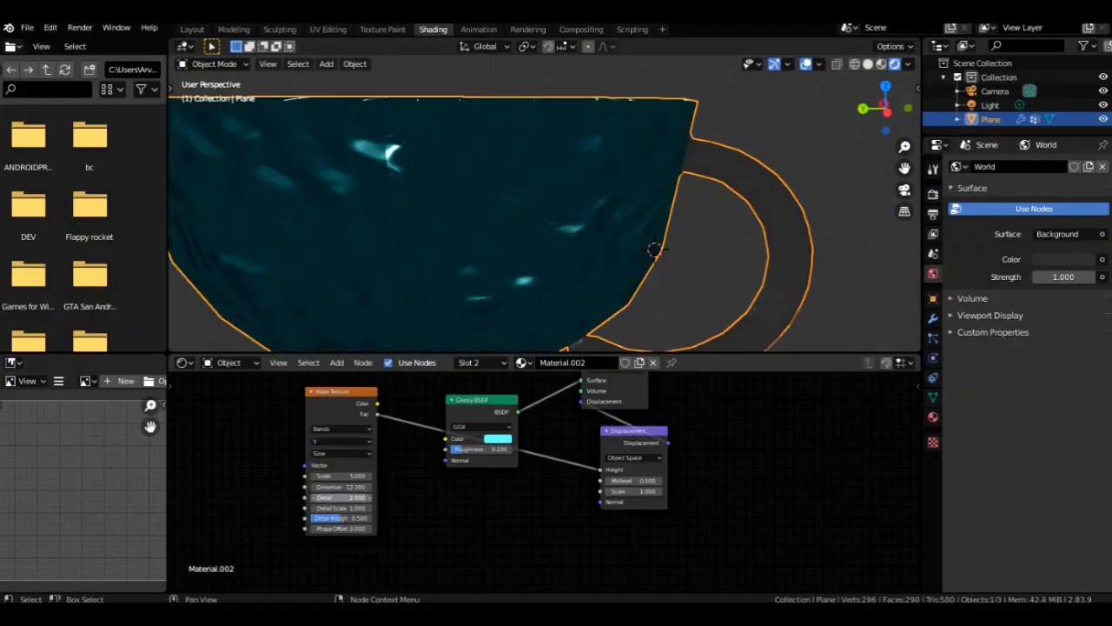
Step: Set the Wave Texture's detail to 16 and its detail roughness to 0
drag(341, 497, 409, 498)
scroll(544, 205, down, 5)
drag(885, 108, 647, 175)
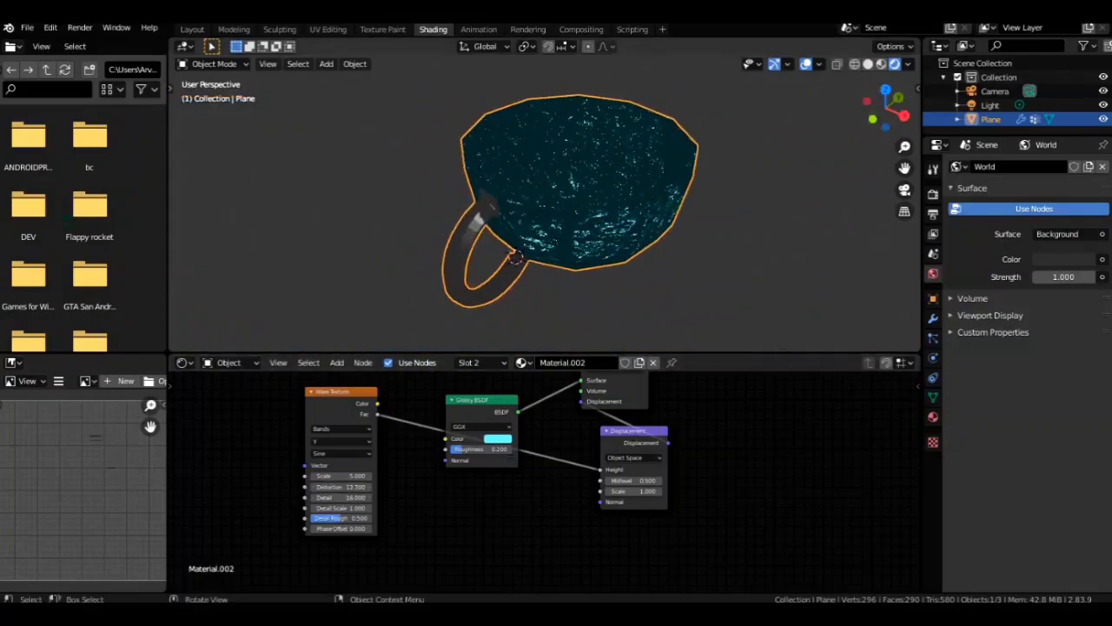
drag(885, 108, 904, 65)
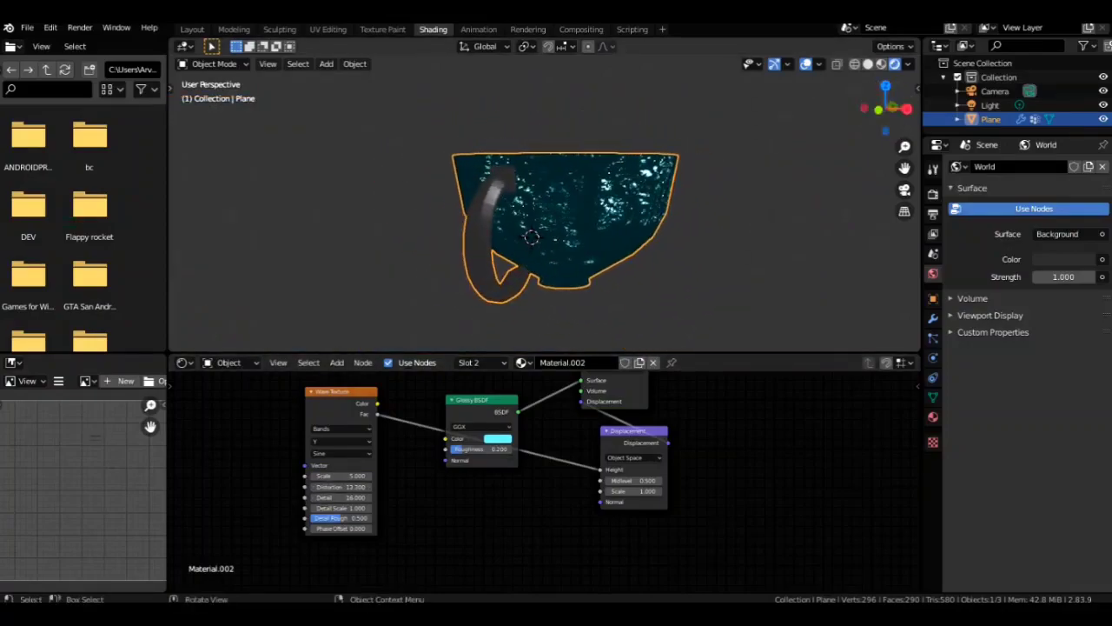
drag(341, 518, 322, 518)
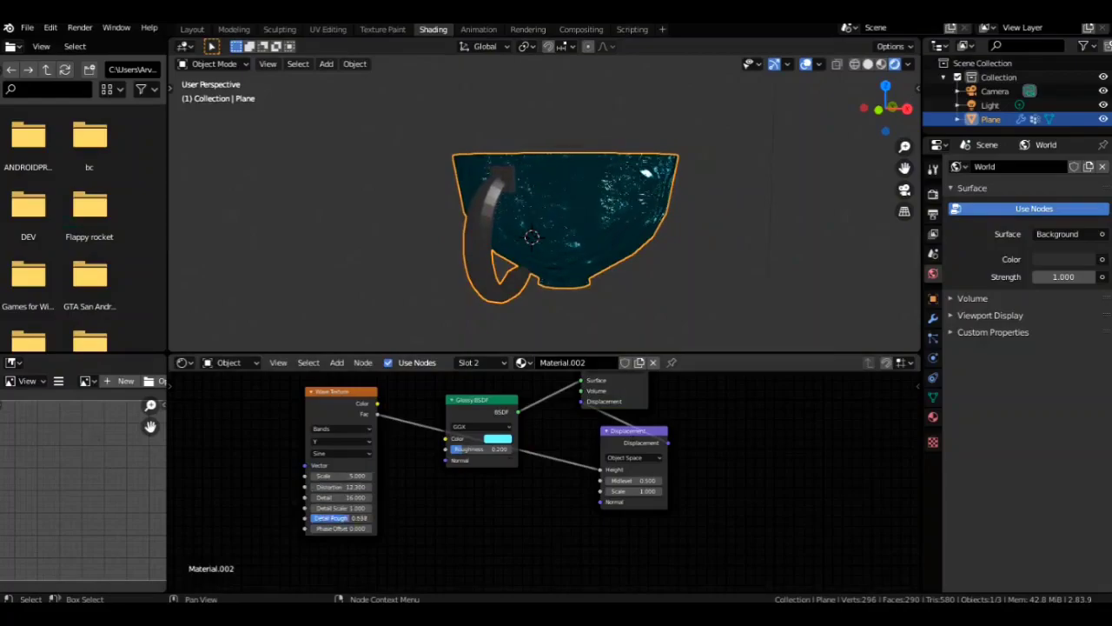
drag(885, 109, 897, 101)
Step: Try the Cycles render engine on the cup and switch back to Eevee
click(933, 193)
click(1069, 166)
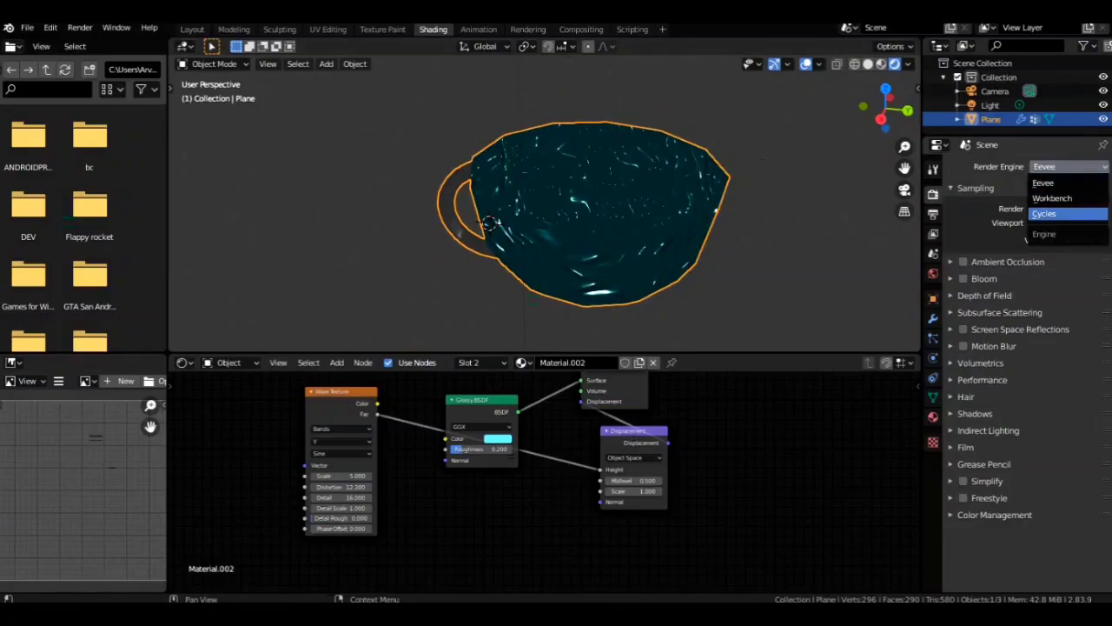
click(1047, 213)
click(1069, 166)
click(1042, 183)
Step: Enable the cup's Subdivision modifier for render, viewport, edit mode and cage display
click(933, 318)
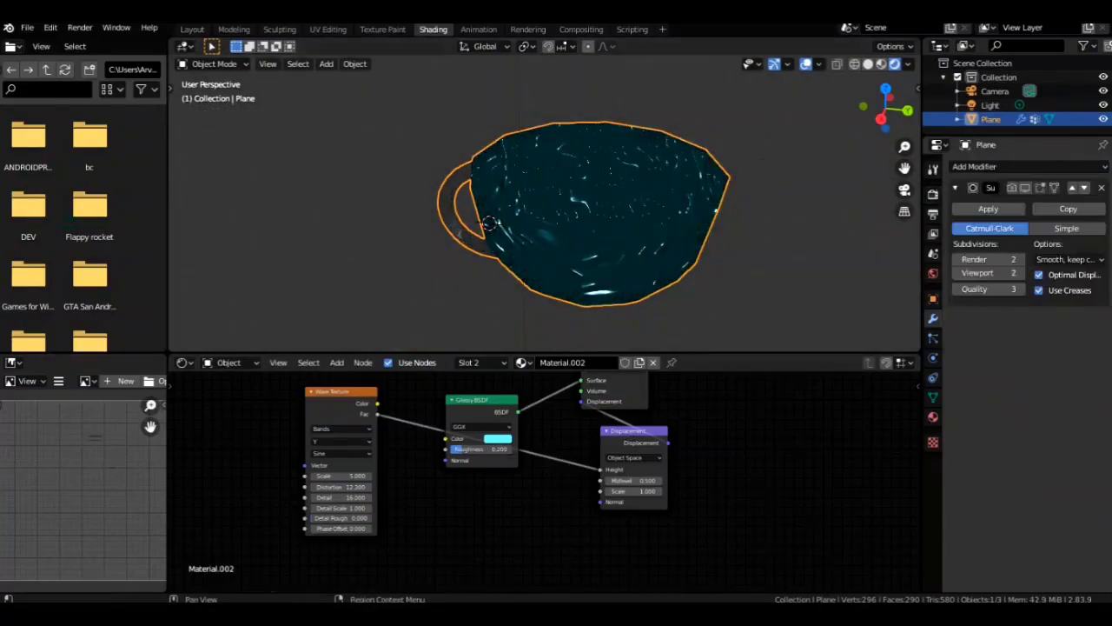
drag(1012, 188, 1054, 187)
drag(887, 109, 917, 97)
Step: Add a plane mesh in the Layout workspace and lower it along Z to the level of the cup's foot
click(192, 29)
scroll(487, 330, down, 2)
key(shift+a)
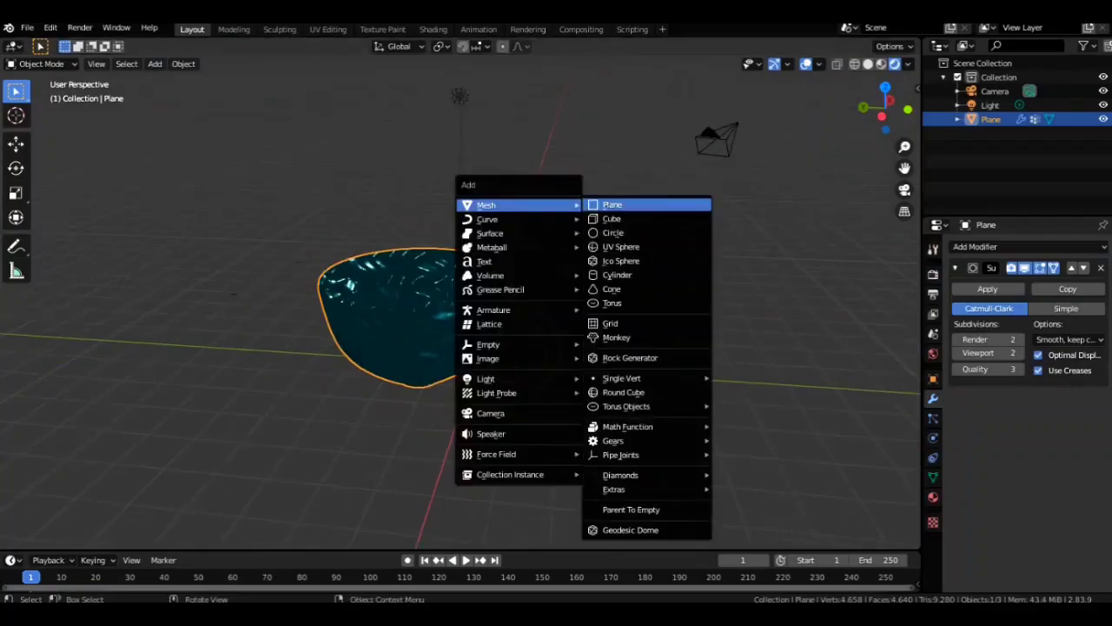
click(626, 204)
key(g)
key(z)
click(626, 244)
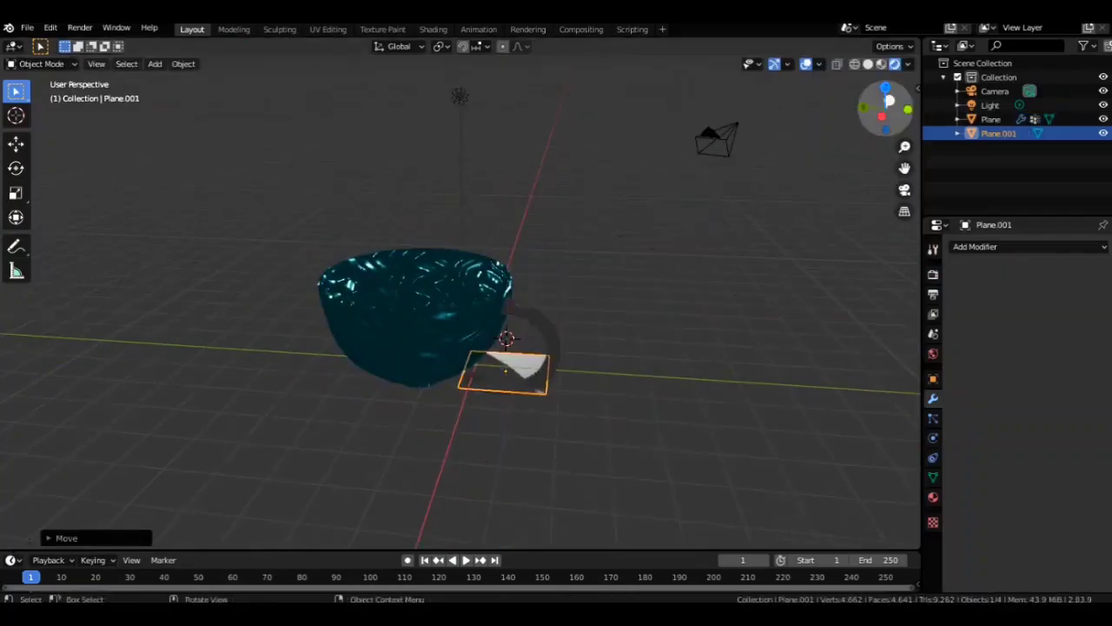
click(882, 116)
key(g)
key(z)
key(Return)
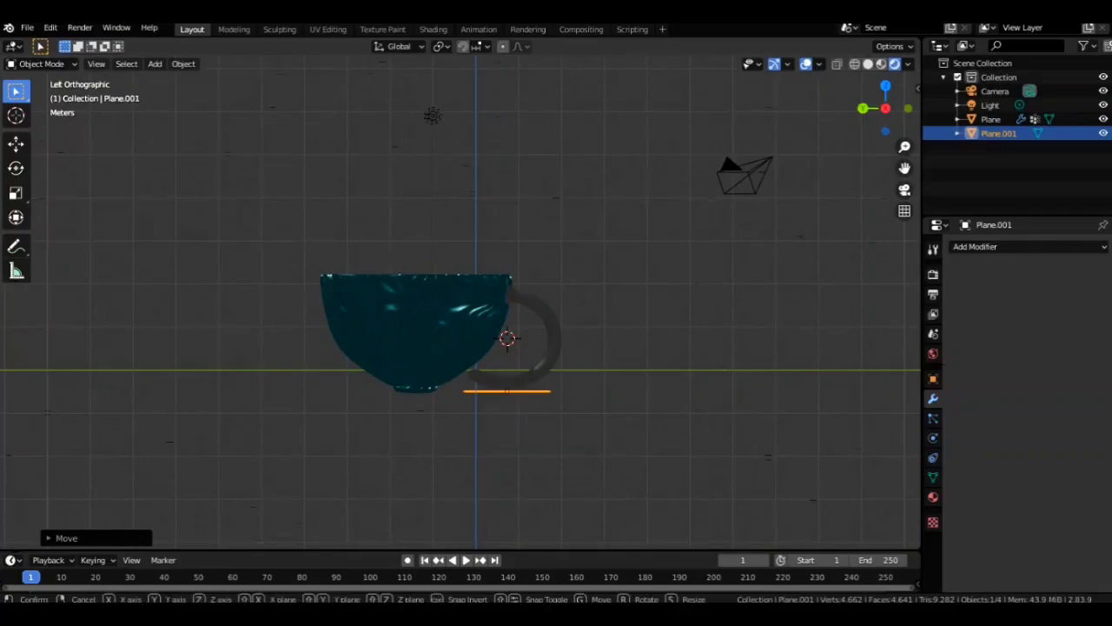
Step: Center the plane under the cup's foot along Y and scale it up beyond the cup and handle
key(g)
key(y)
click(648, 235)
key(s)
click(817, 196)
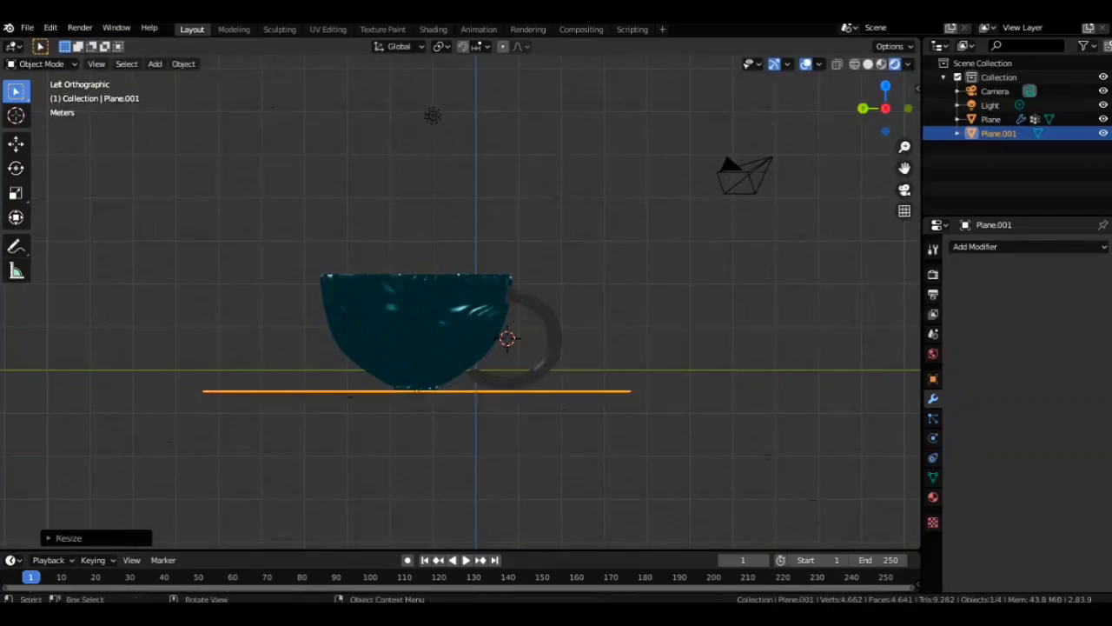
Step: Inspect the cup's mesh inside the bowl and around the foot in Edit Mode
click(443, 330)
click(234, 30)
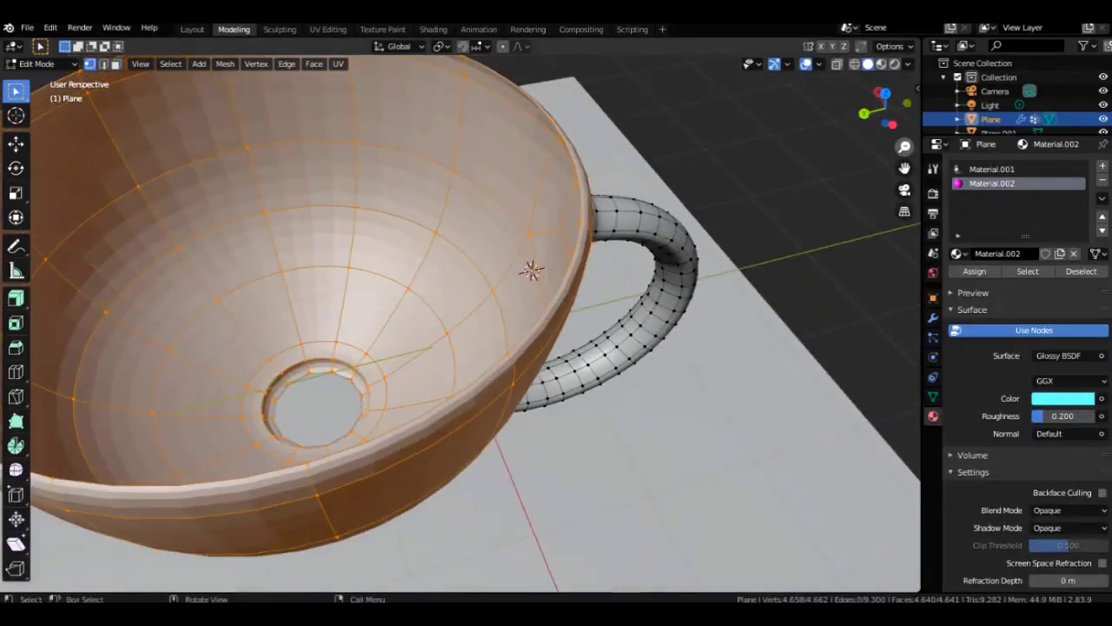
click(532, 270)
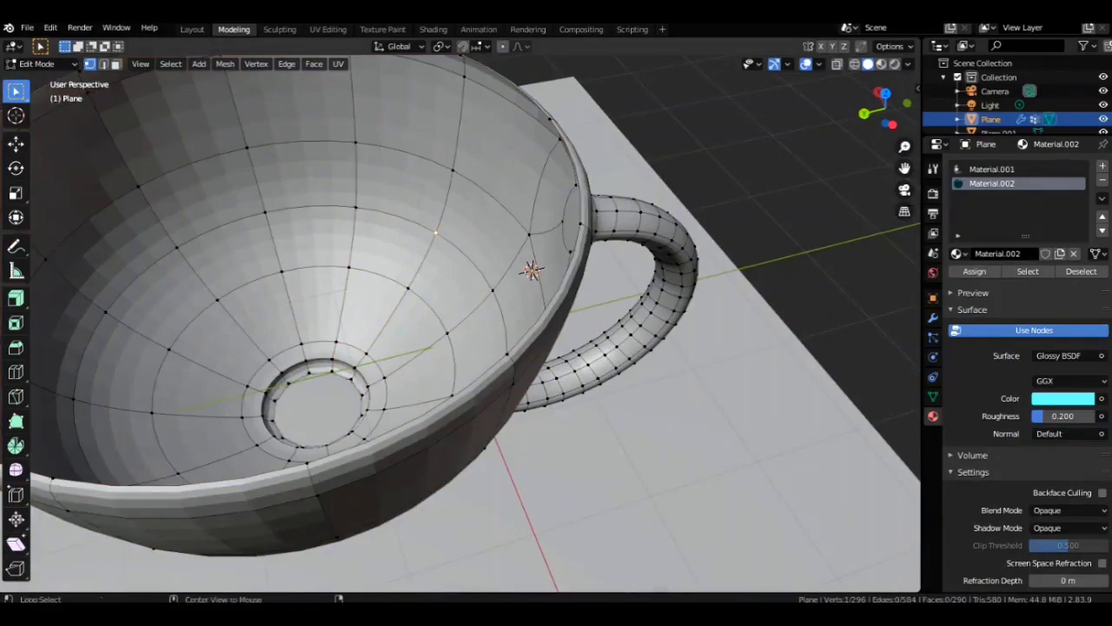
key(3)
middle_drag(526, 261, 490, 243)
scroll(526, 256, down, 4)
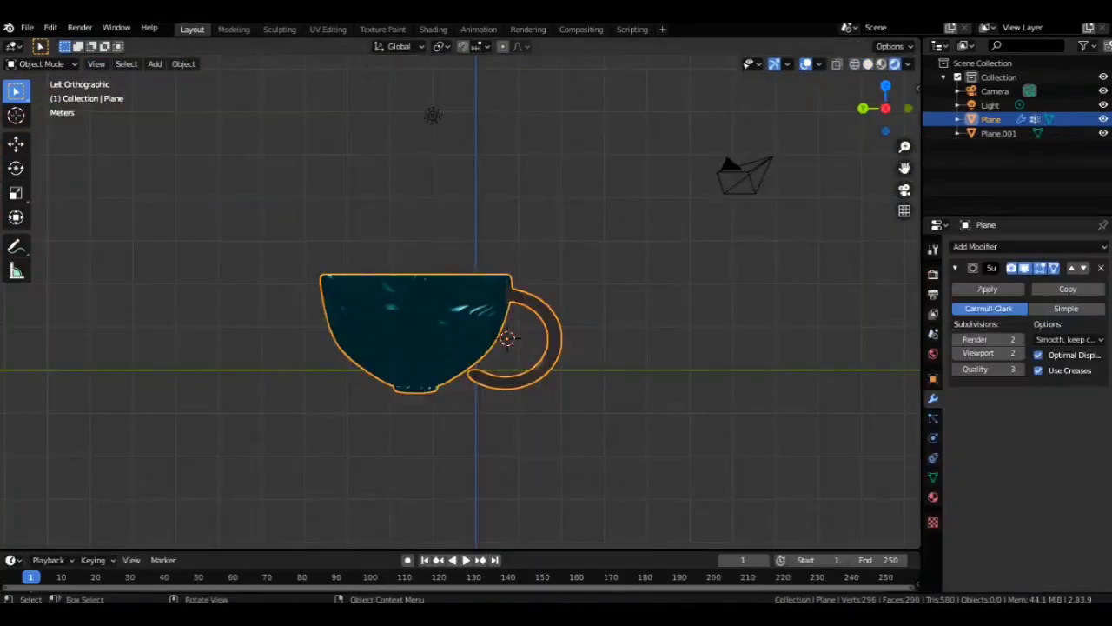
Step: Scale the ground plane up further so it extends well around the cup and its shadow
middle_drag(487, 313, 548, 278)
key(s)
key(Return)
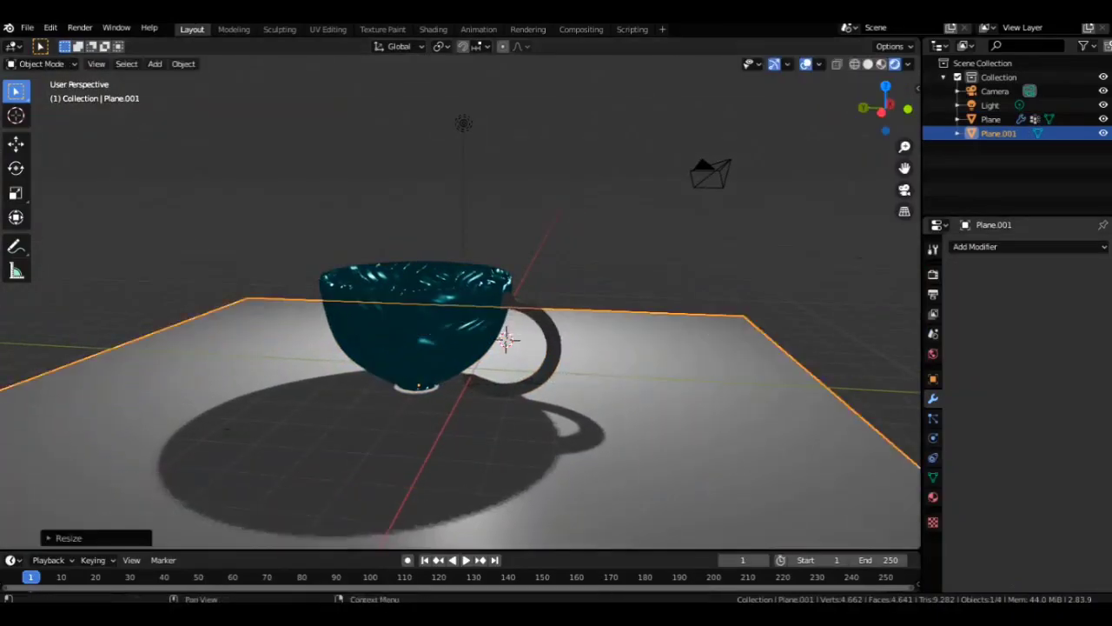
Step: Give the ground plane a new material with a pale pink base color, and enlarge the plane slightly
click(933, 496)
click(1025, 305)
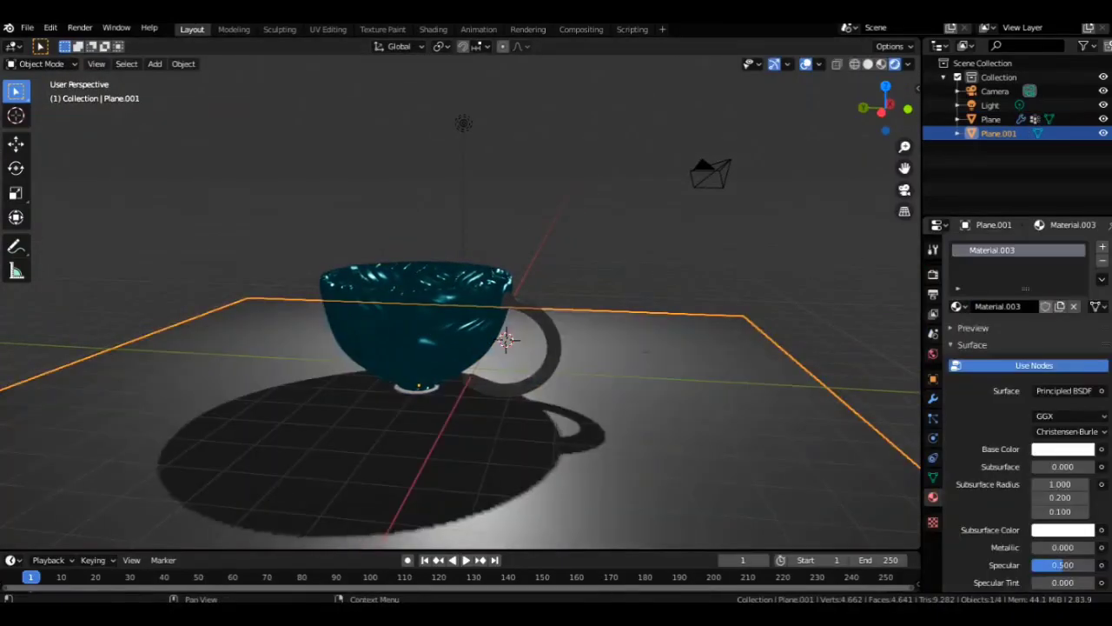
click(1063, 448)
click(1029, 300)
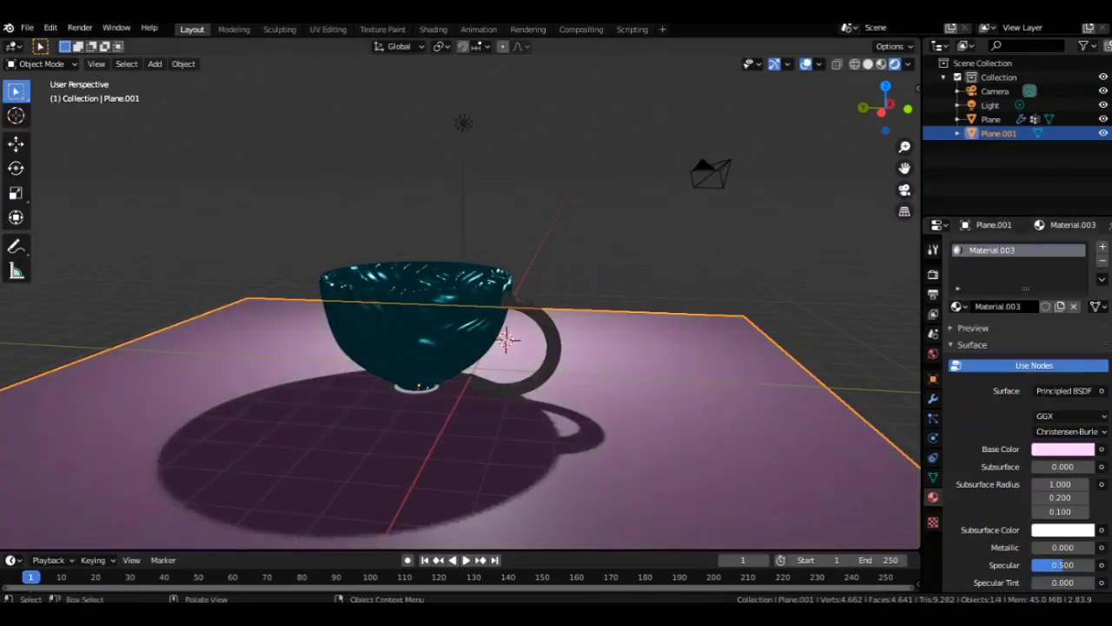
key(s)
key(Return)
Step: Set the world background color to a muted light purple with hue 0.750, saturation 0.200 and value 0.567
click(933, 354)
click(1063, 339)
drag(1084, 213, 1084, 183)
click(1033, 185)
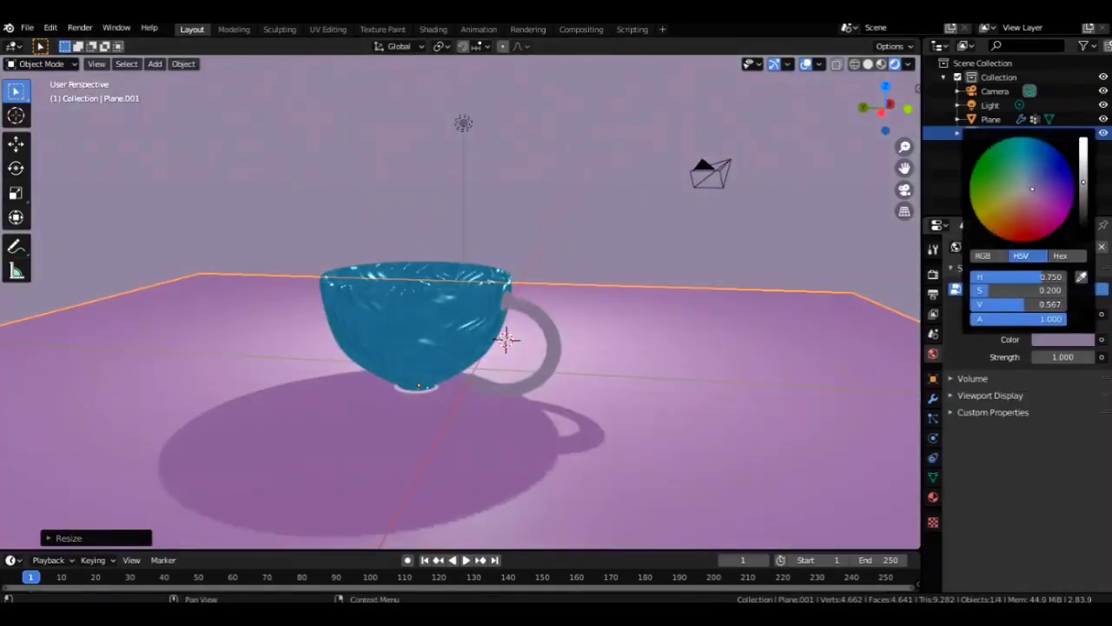
middle_drag(678, 295, 383, 347)
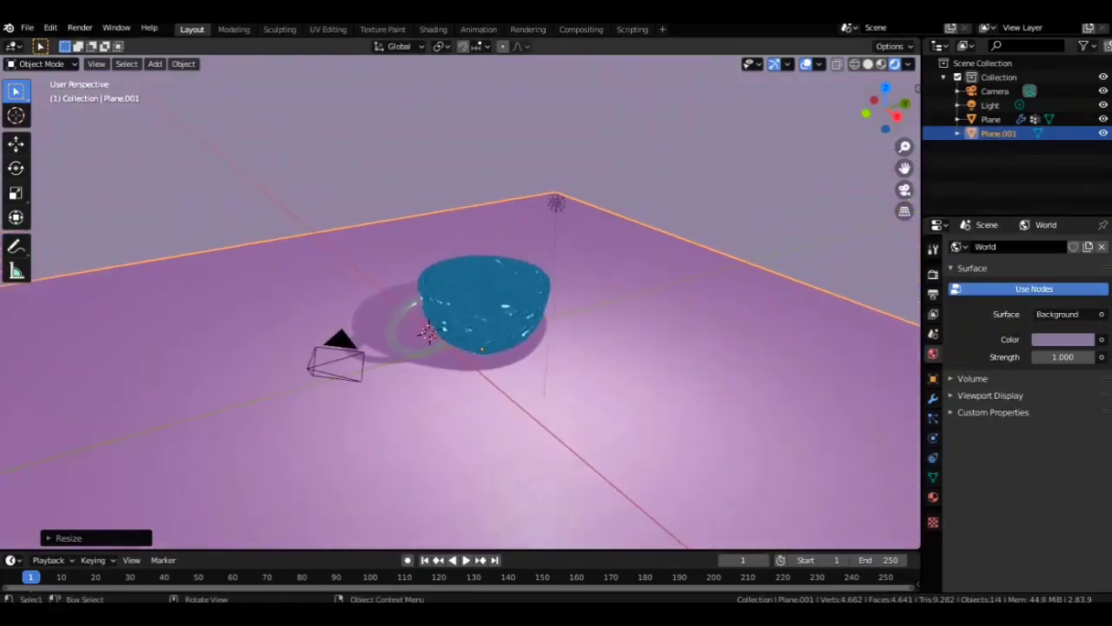
Step: Enable Bloom while viewing through the camera, and try Screen Space Reflections before turning it back off
key(KP_0)
click(932, 274)
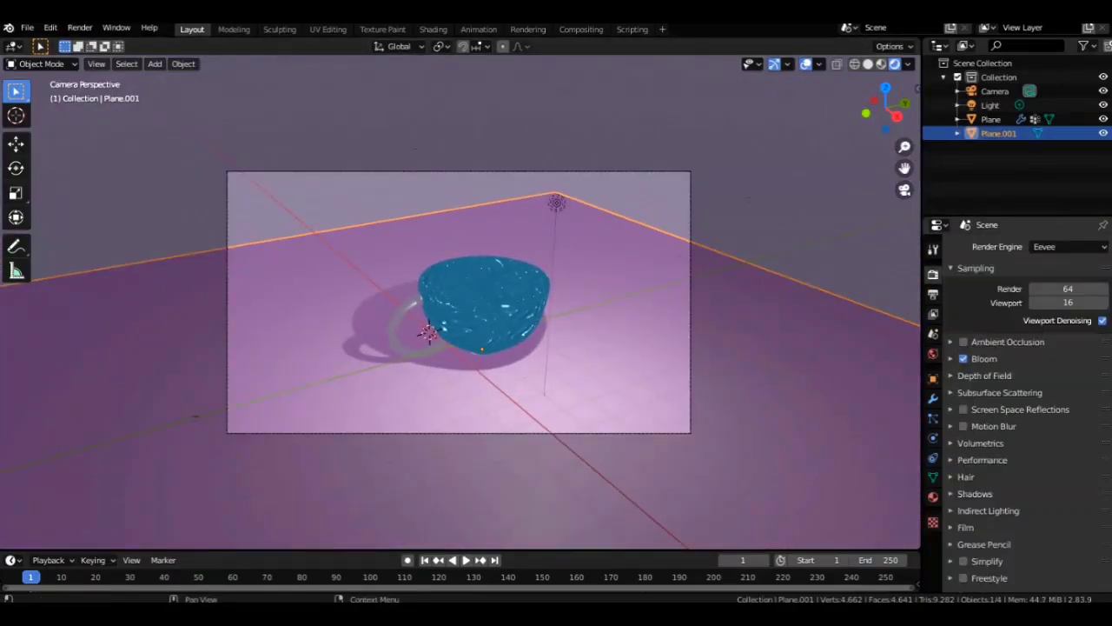
click(963, 409)
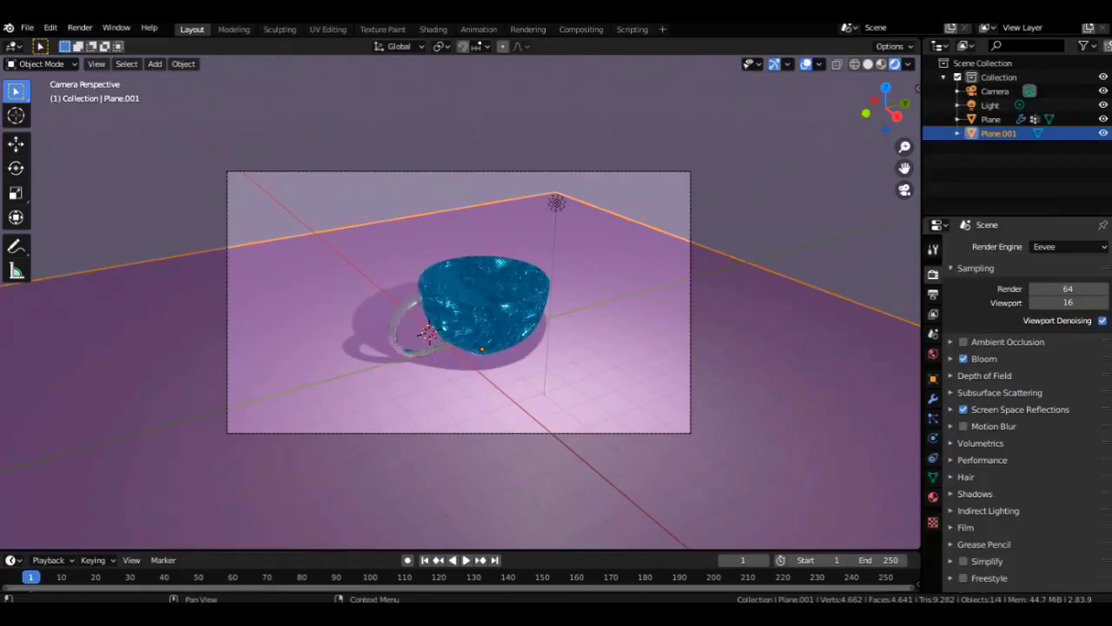
click(962, 409)
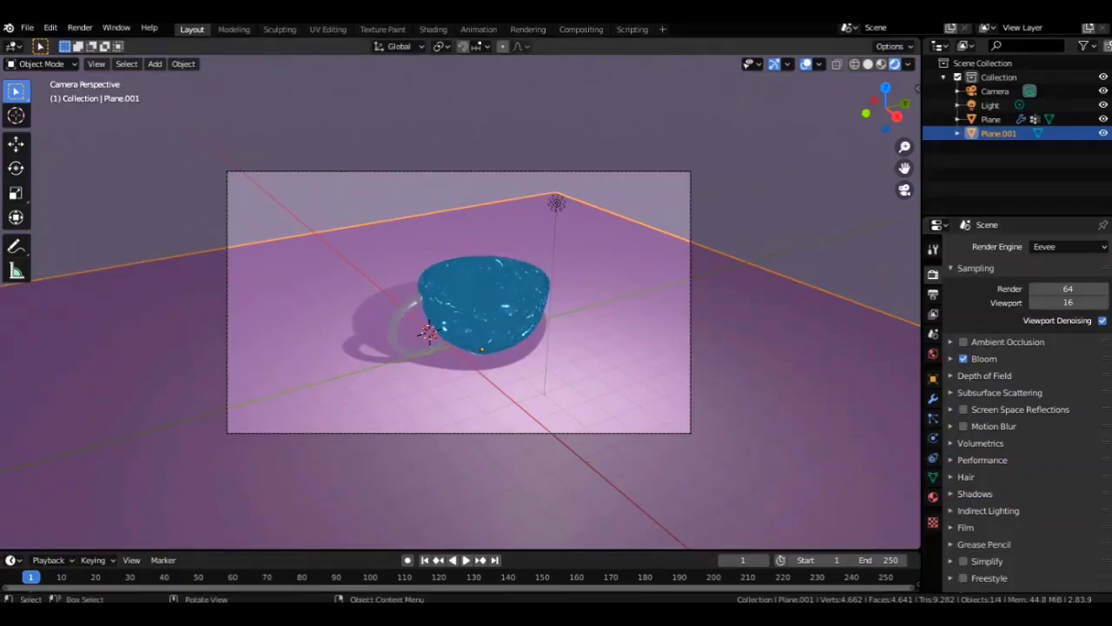
Step: Add a Reflection Cubemap light probe, center it on the cup, and scale it up to enclose the ground plane
scroll(556, 286, up, 4)
middle_drag(625, 270, 574, 278)
scroll(590, 244, down, 4)
key(shift+a)
mouse_move(600, 231)
mouse_move(584, 419)
click(730, 418)
key(g)
click(760, 409)
key(s)
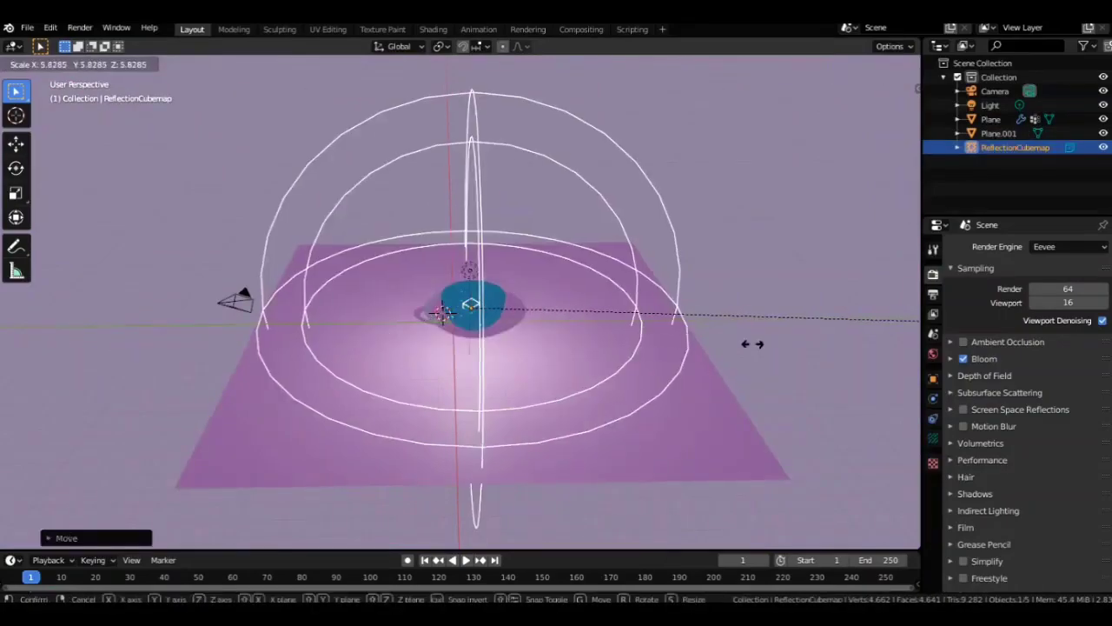
click(642, 486)
Step: Bake only the cubemap in the indirect lighting settings and check the reflections on the cup
click(988, 511)
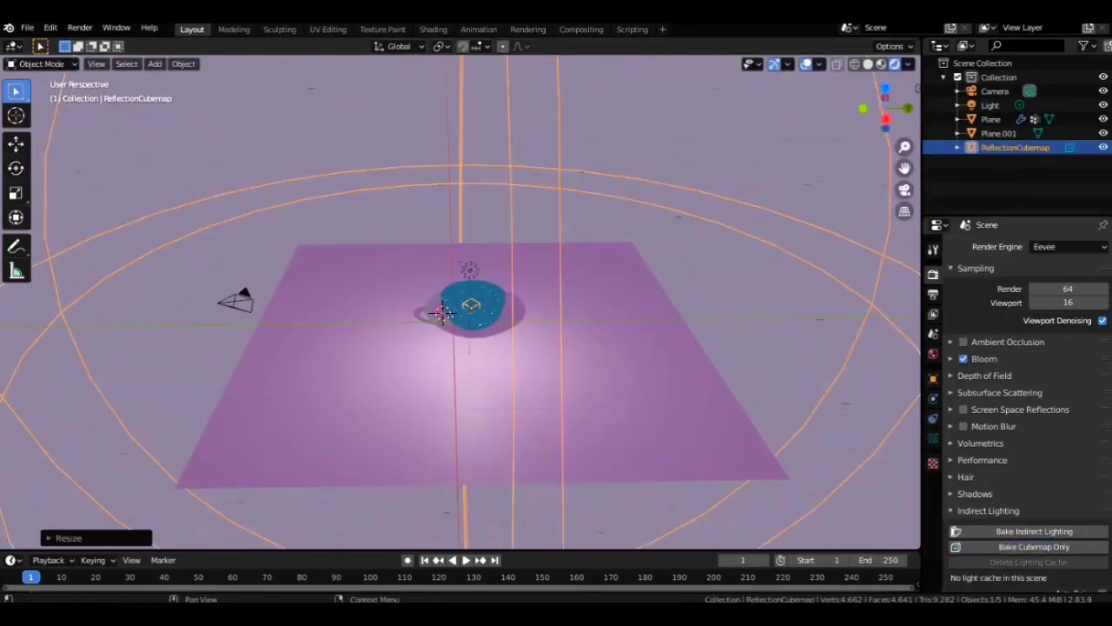
click(1034, 547)
scroll(521, 330, up, 8)
middle_drag(556, 348, 454, 318)
scroll(504, 330, down, 6)
Step: Scale the Reflection Cubemap along Z, bake the cubemap again, and check the cup's reflections
key(s)
key(z)
click(559, 278)
click(1034, 546)
scroll(487, 330, up, 8)
scroll(487, 330, down, 3)
middle_drag(487, 330, 469, 322)
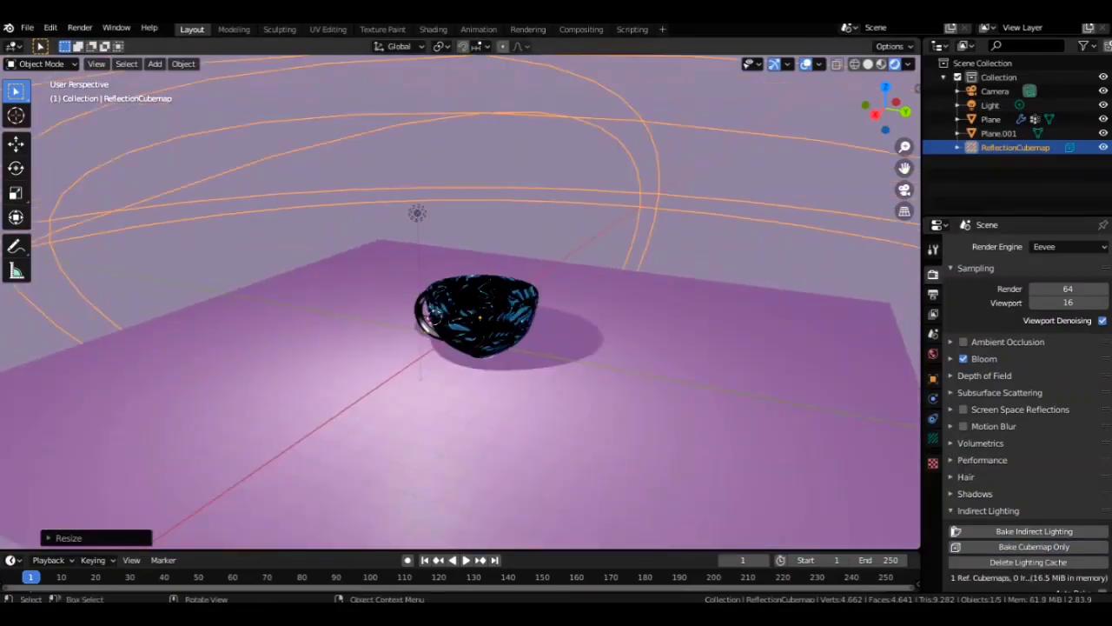
Step: Delete the Reflection Cubemap and its baked lighting cache
key(Delete)
click(1028, 561)
Step: Enable Screen Space Reflections and check the cup through the camera
click(963, 409)
scroll(460, 331, up, 3)
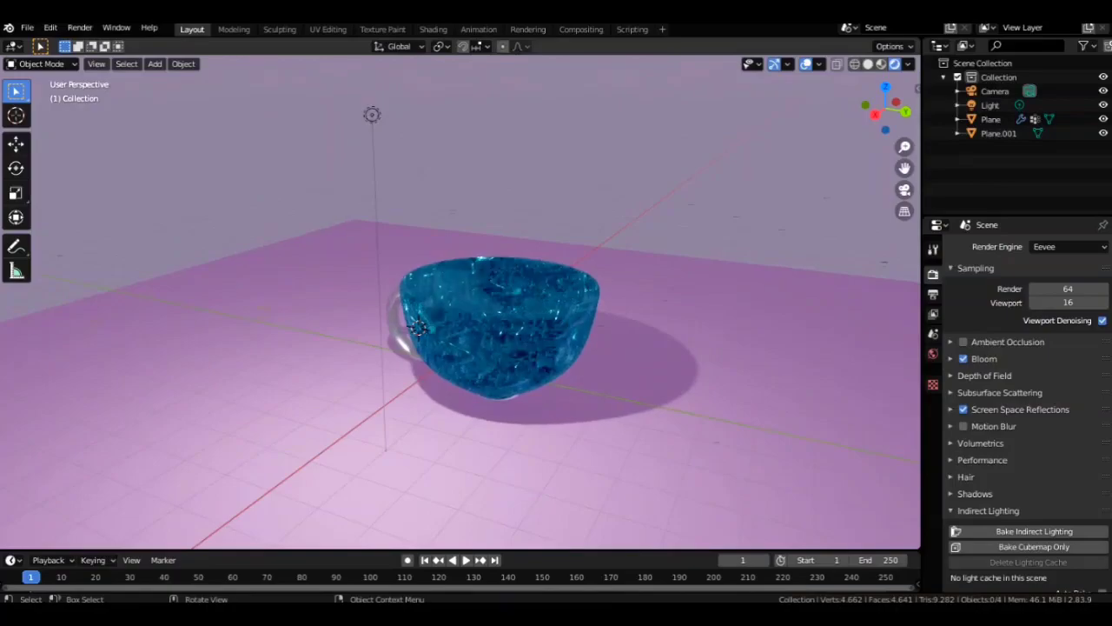
key(KP_0)
scroll(461, 301, down, 5)
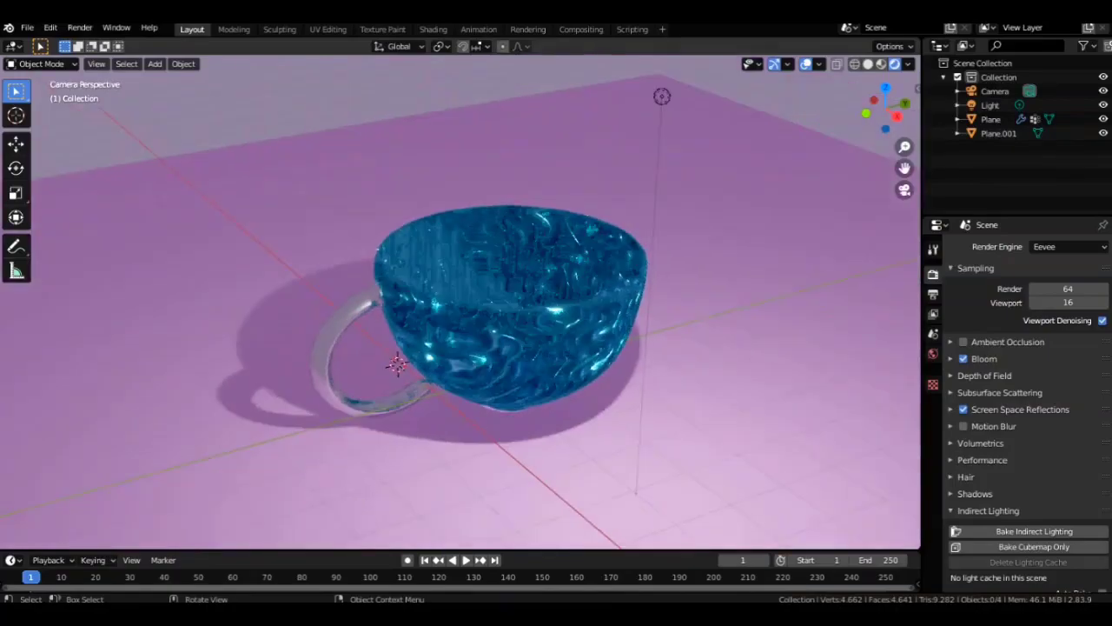